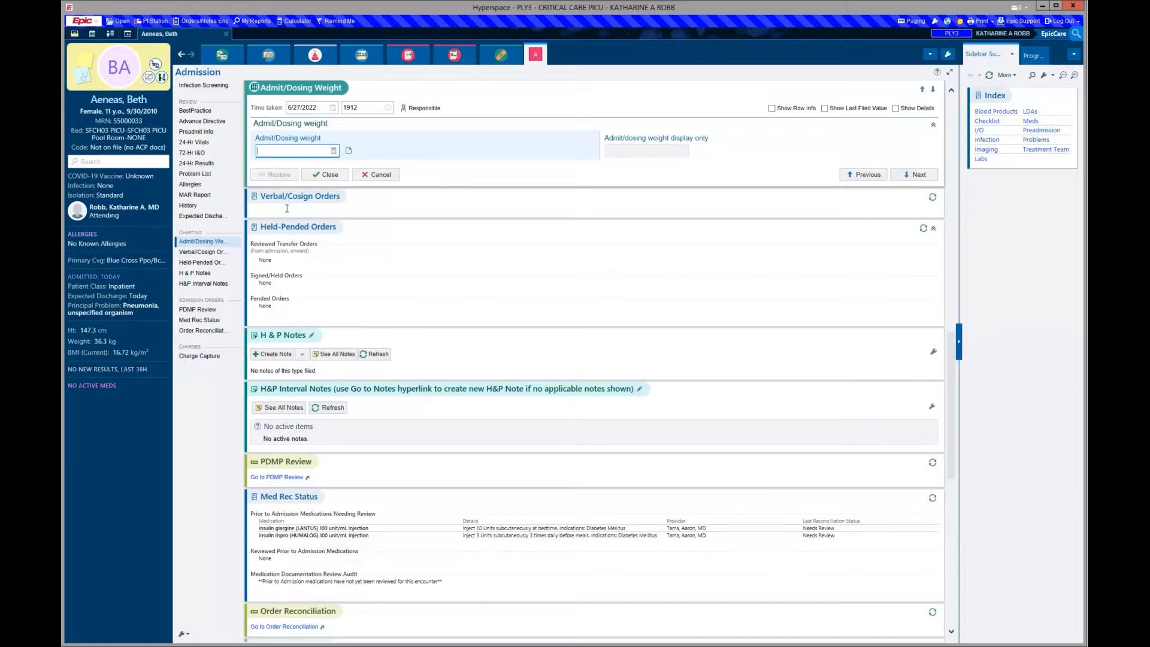
# - File an admit/dosing weight of 36.3 kg and close the weight entry form
pyautogui.write('36.3')
pyautogui.press('Return')
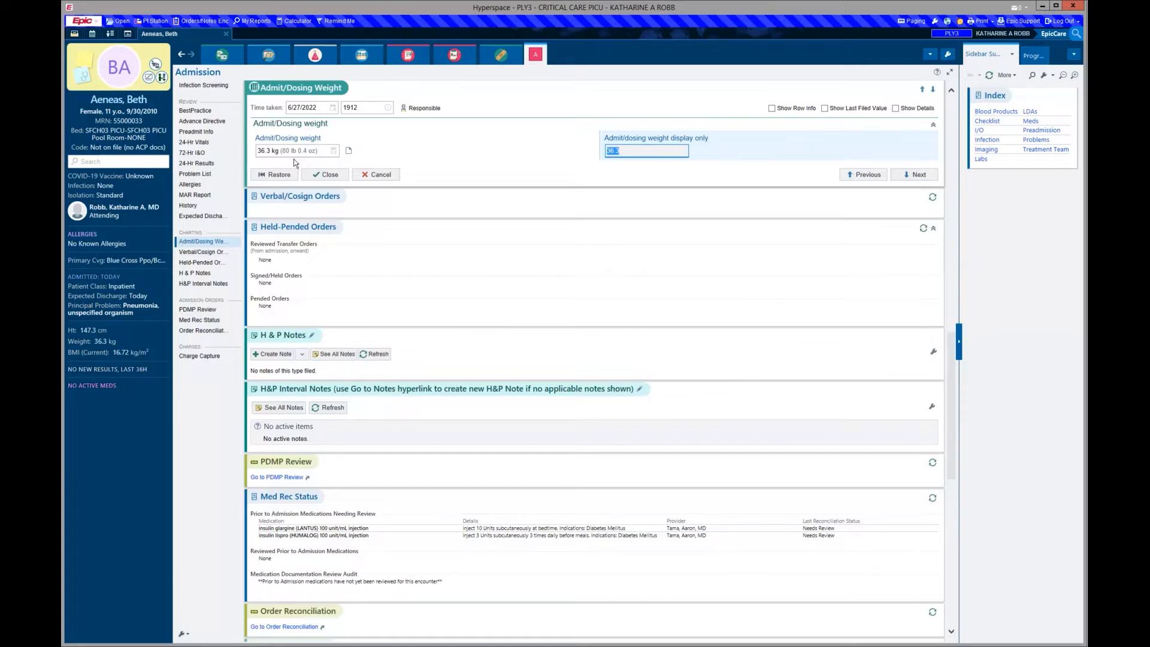
pyautogui.click(328, 175)
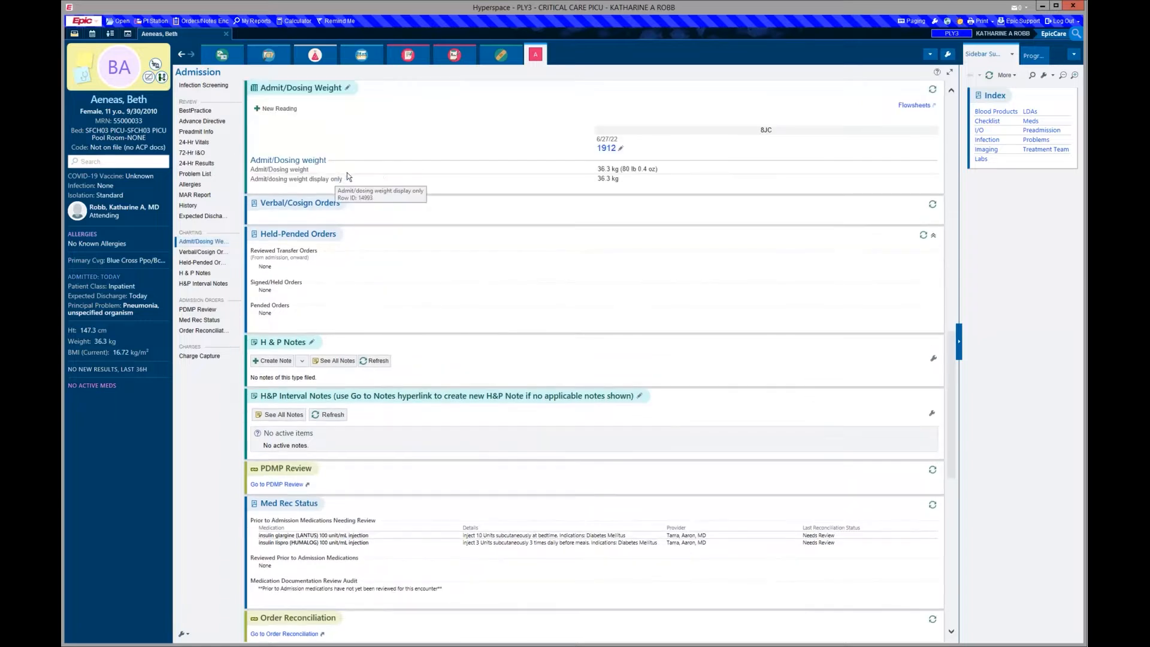
# - From Orders, open the PEDPICU:Admission Orders order set listed under Order Sets favorites
pyautogui.click(454, 56)
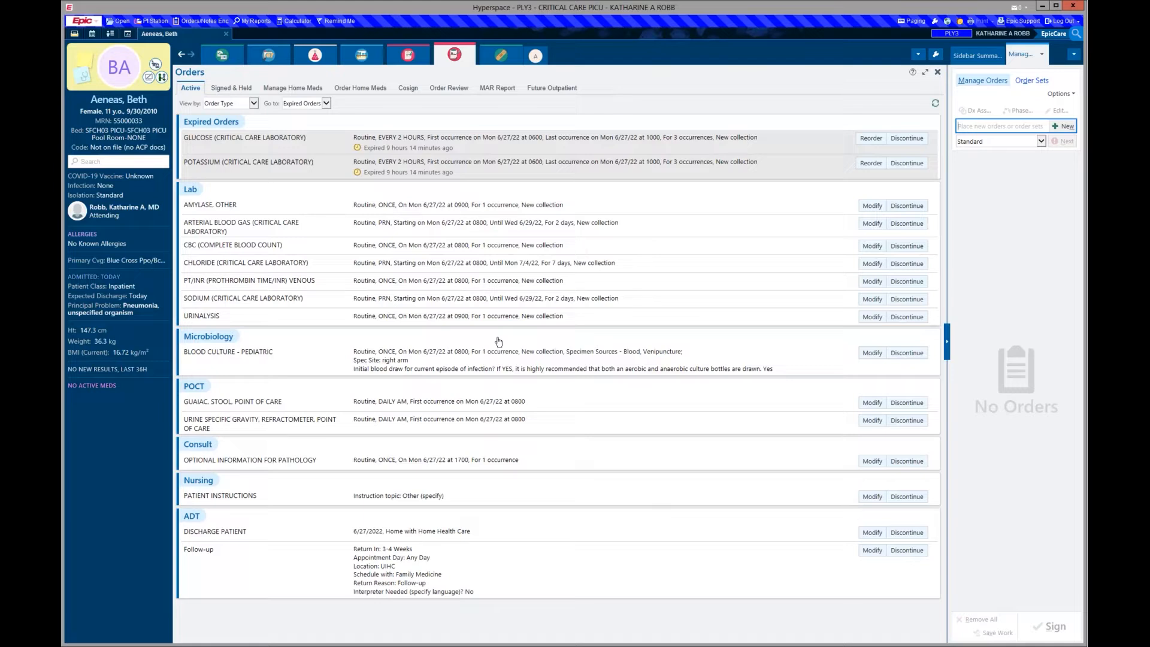
pyautogui.click(1028, 81)
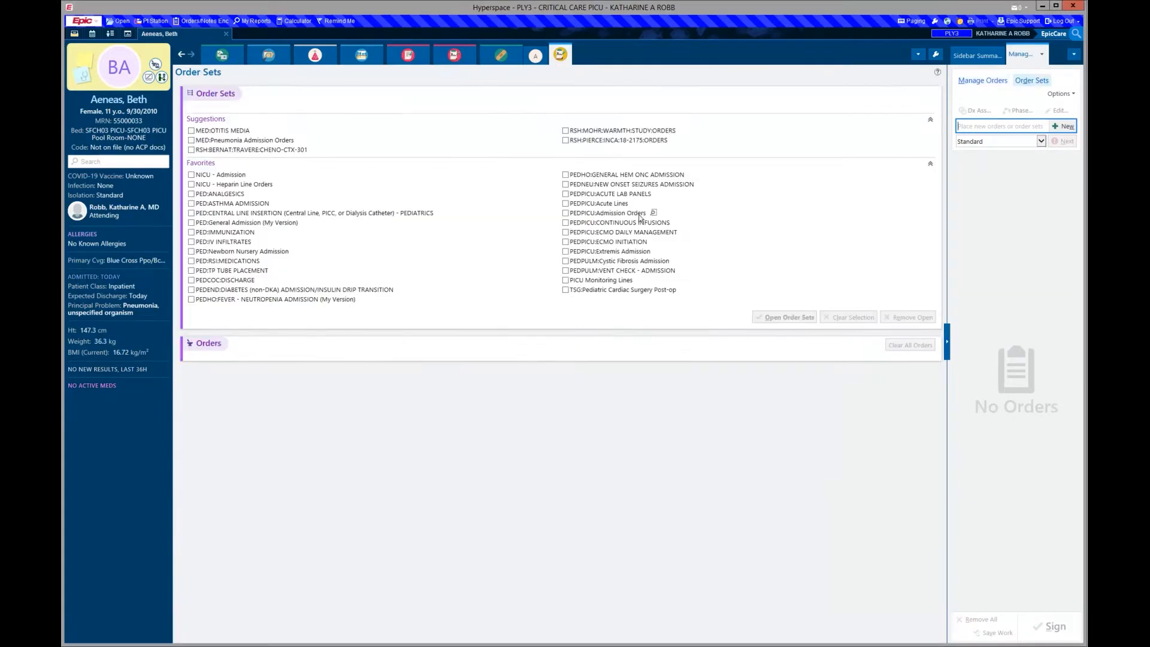
pyautogui.click(781, 321)
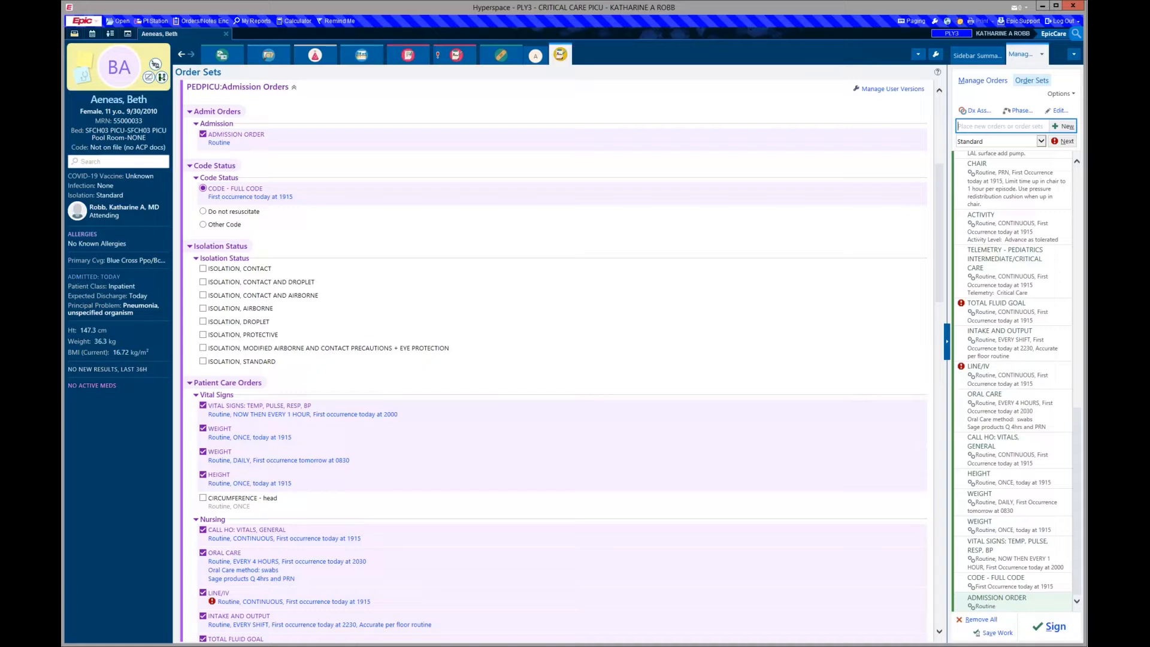
# - Set the LINE/IV order's line type to Peripheral IV and accept it
pyautogui.click(291, 602)
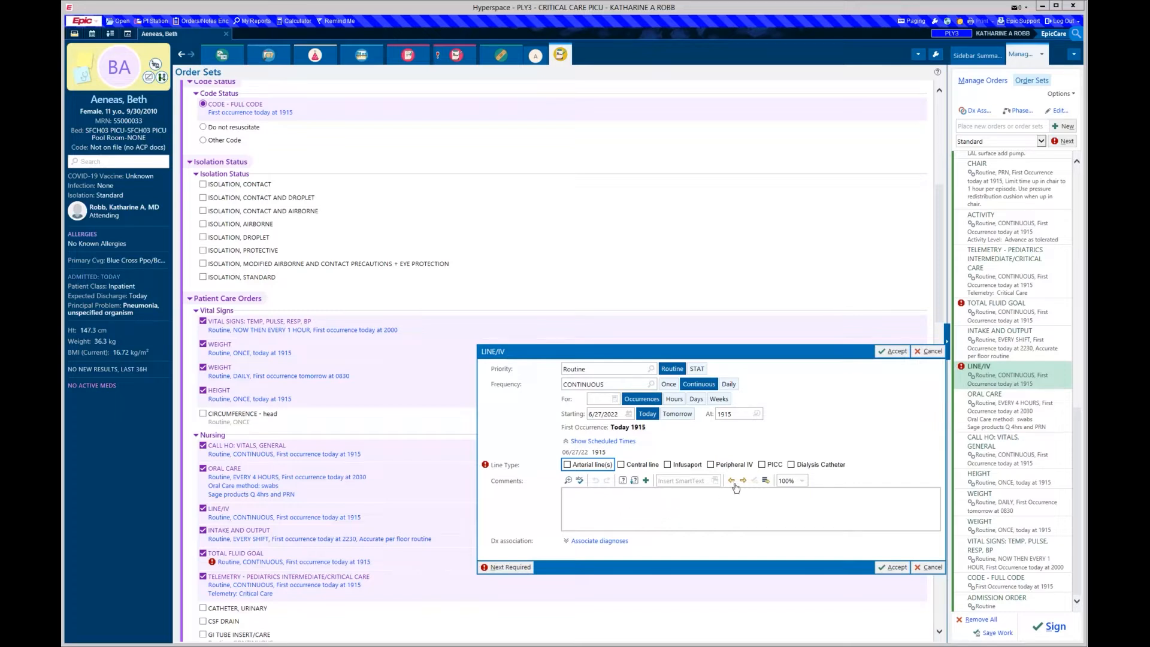
pyautogui.click(743, 464)
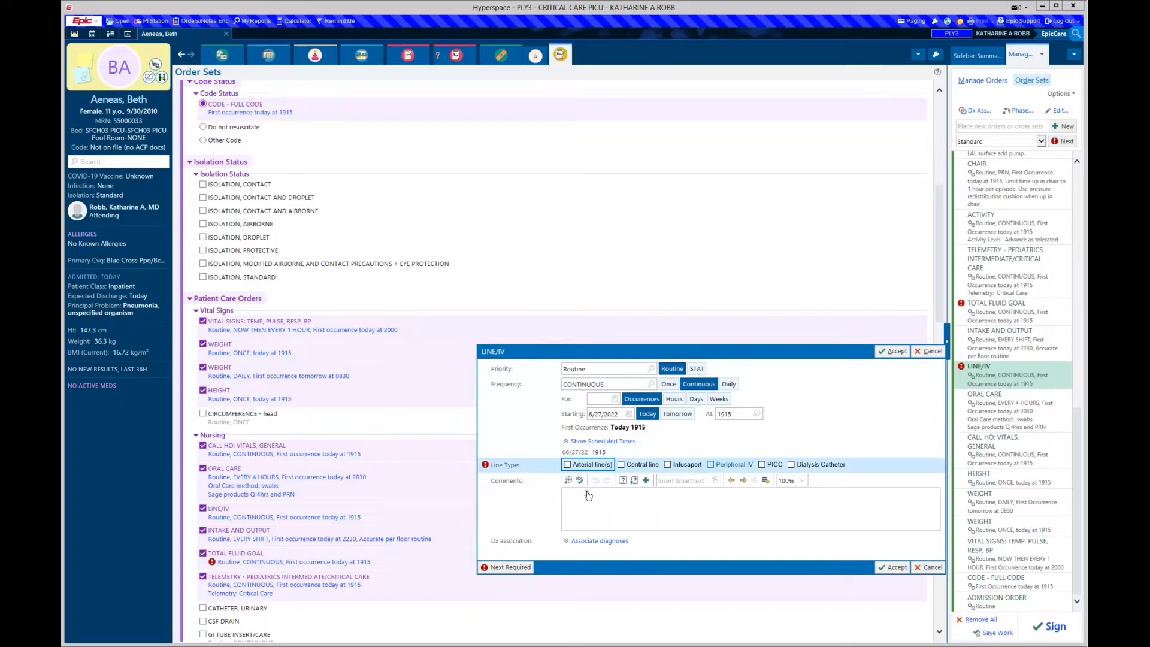
pyautogui.click(892, 591)
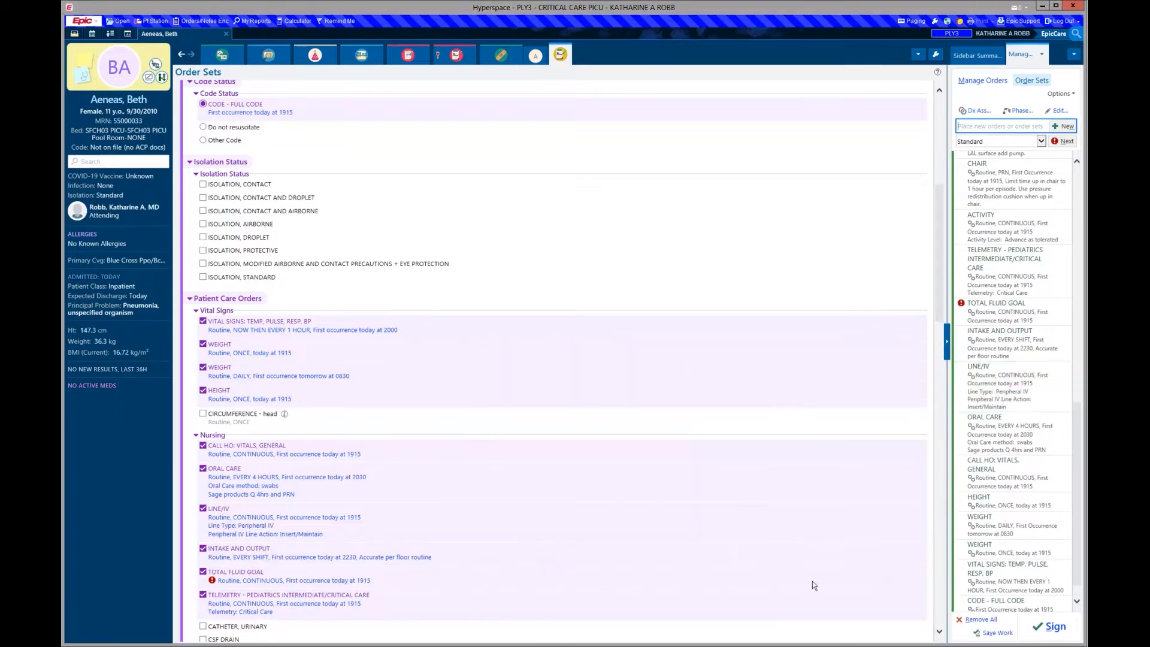
pyautogui.scroll(-5, 684, 426)
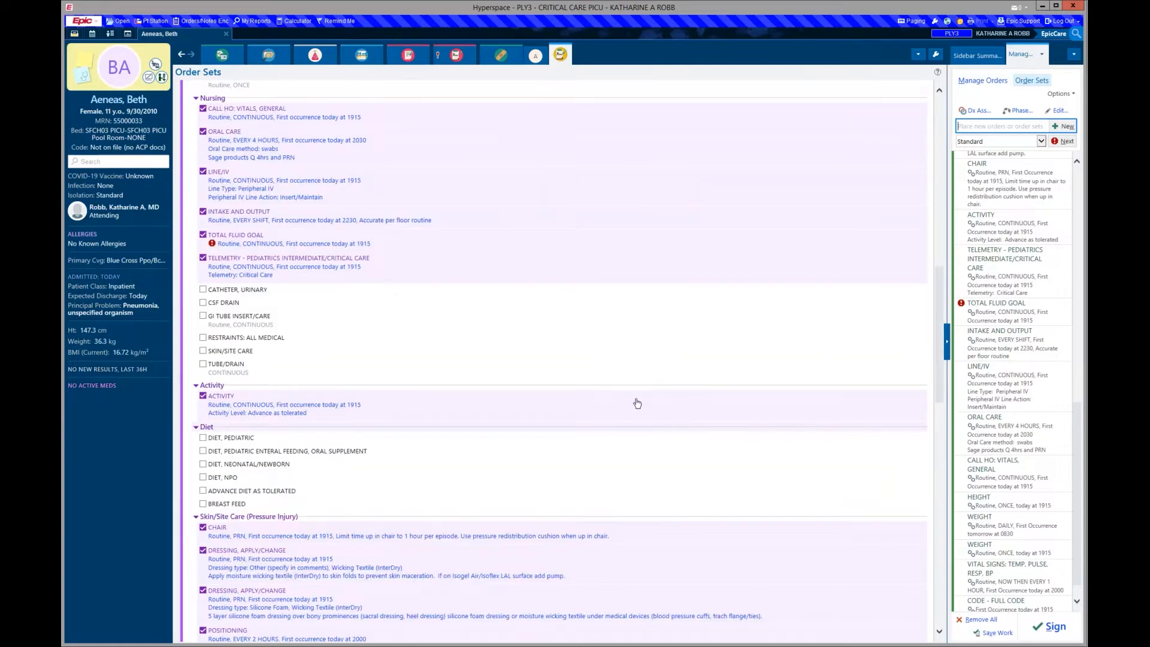
# - Give the TOTAL FLUID GOAL order a rate of 75 mL/hr and accept it
pyautogui.click(346, 246)
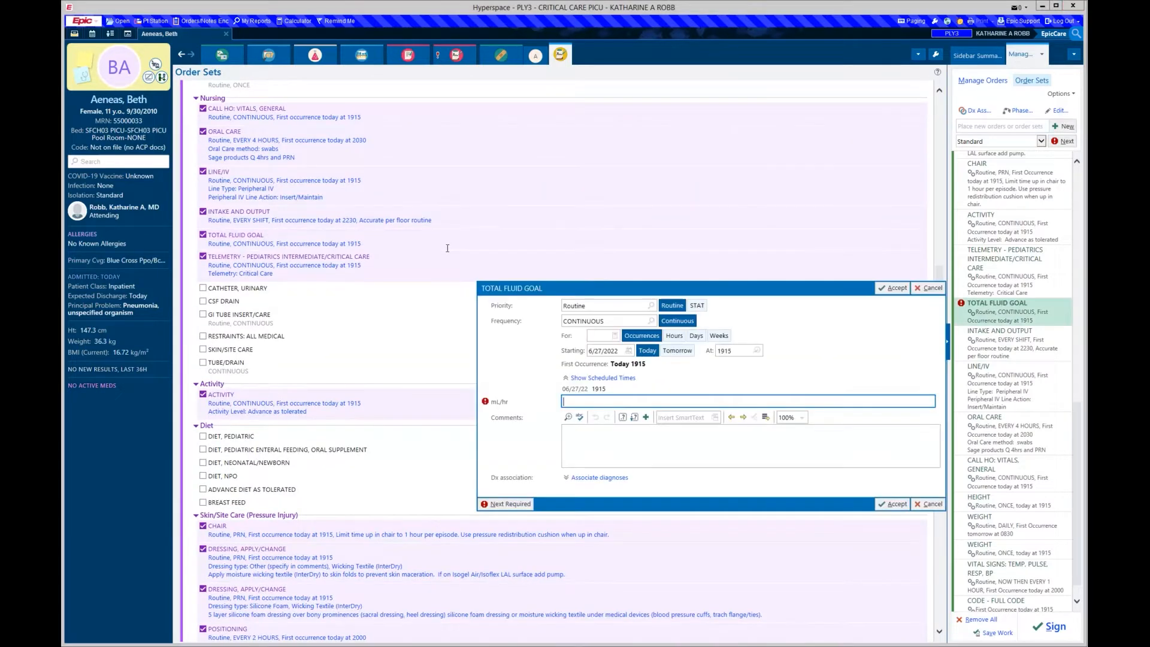
pyautogui.write('75')
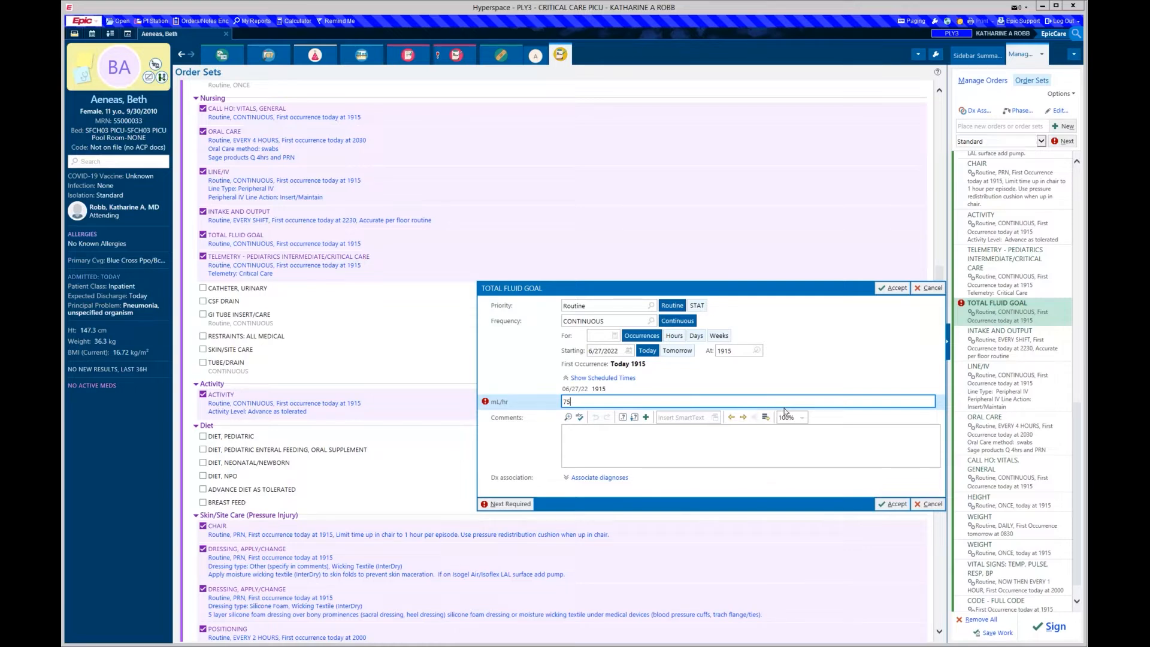
pyautogui.click(892, 505)
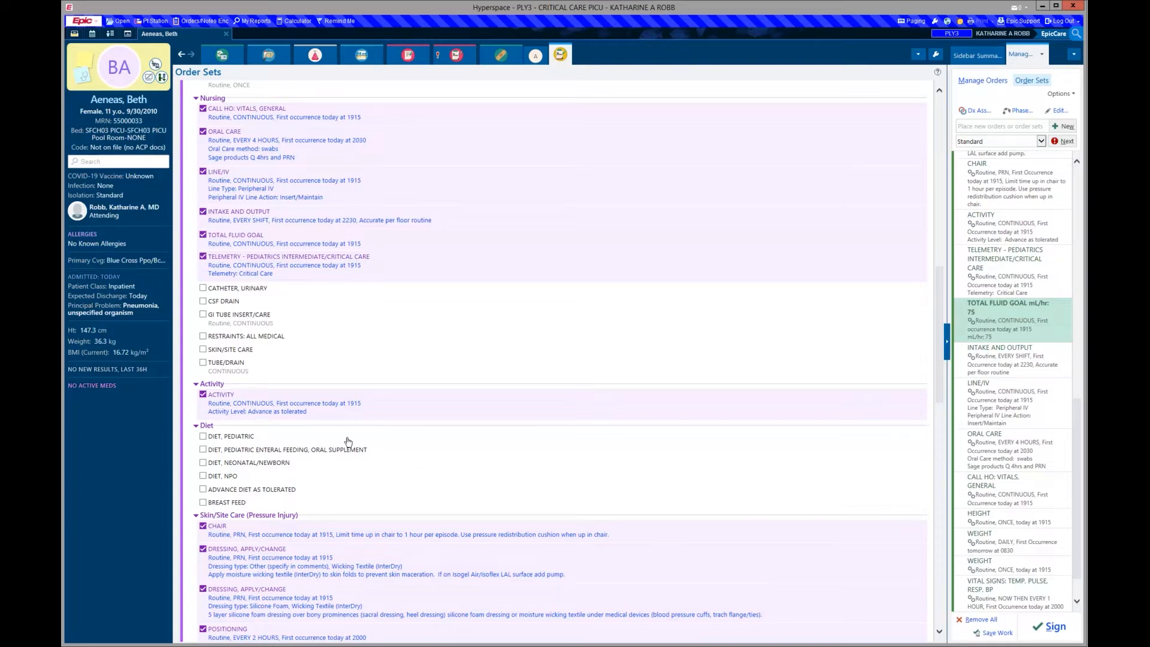
# - Add and accept GI TUBE INSERT/CARE: naso-gastric tube, suction/drainage, low constant suction
pyautogui.click(245, 328)
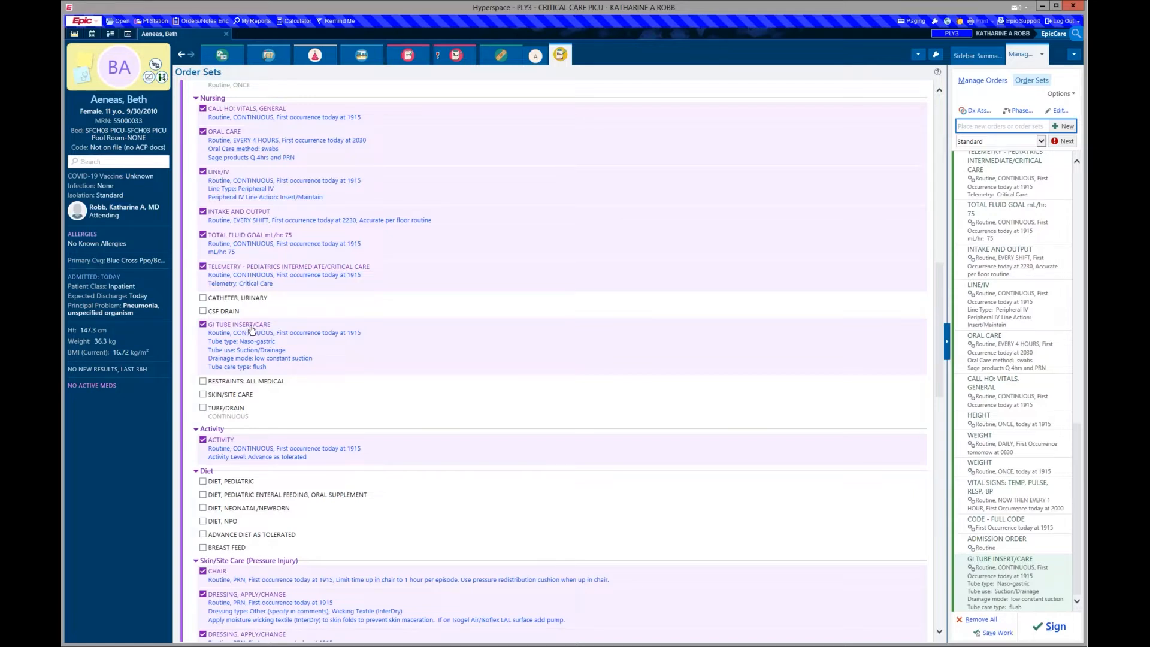
pyautogui.click(268, 355)
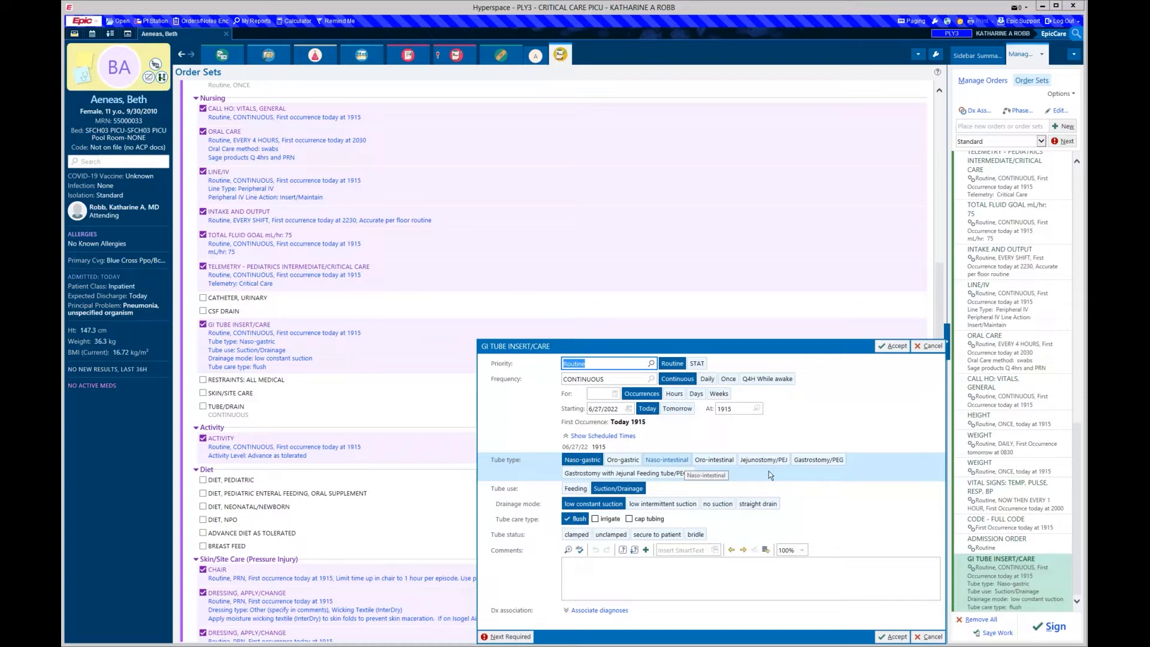
pyautogui.click(894, 636)
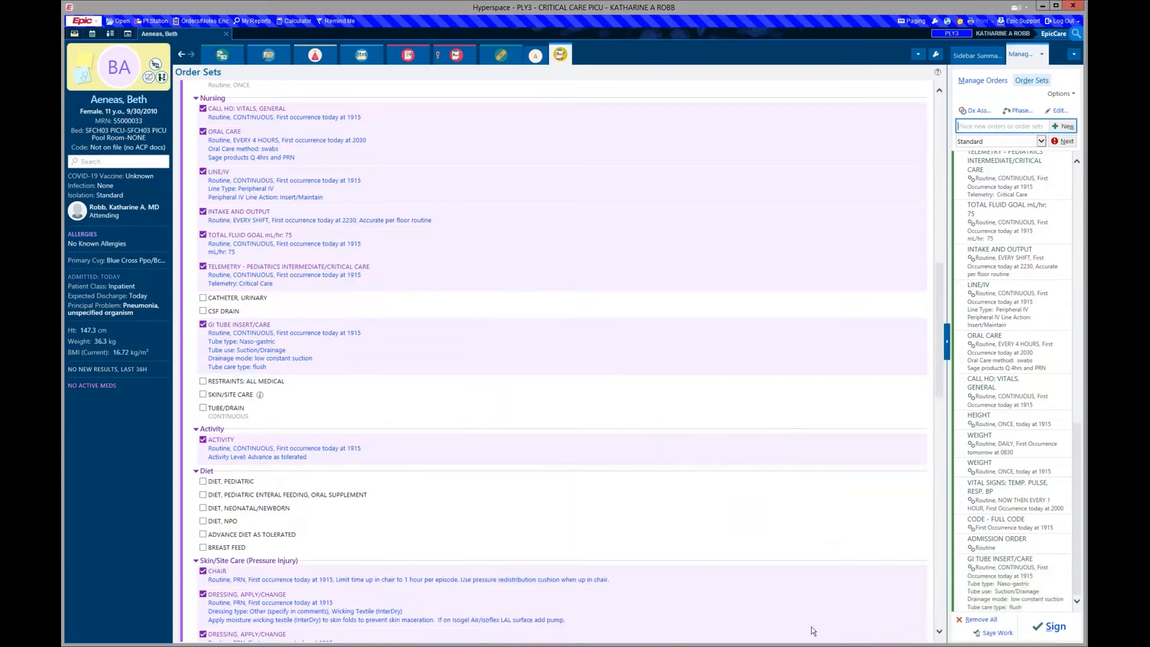
pyautogui.scroll(-3, 692, 401)
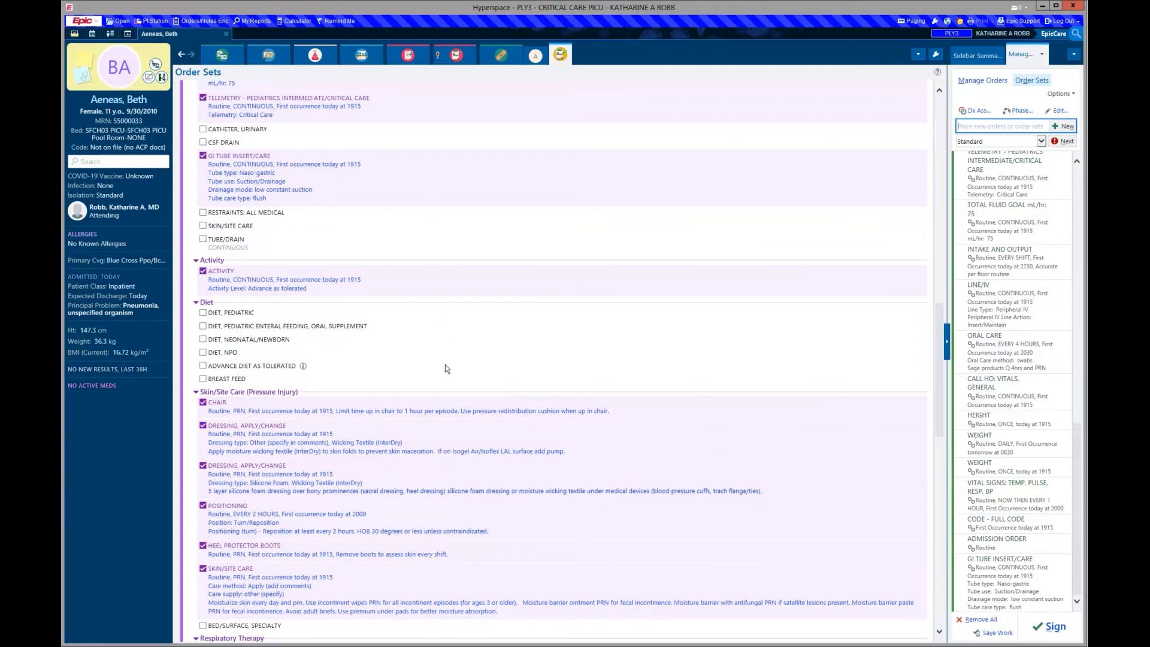
# - Enter Alarm High SpO2 100 and Alarm Low SpO2 90 on the OXIMETRY, CONTINUOUS order
pyautogui.scroll(-2, 445, 365)
pyautogui.scroll(-3, 433, 389)
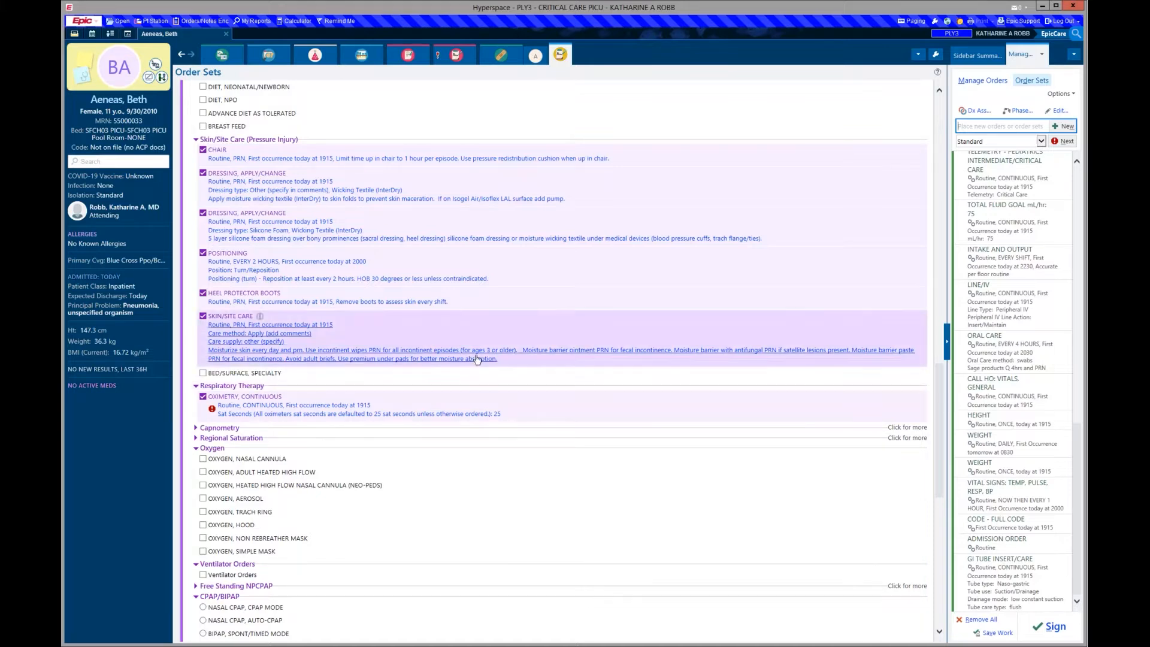
pyautogui.click(340, 414)
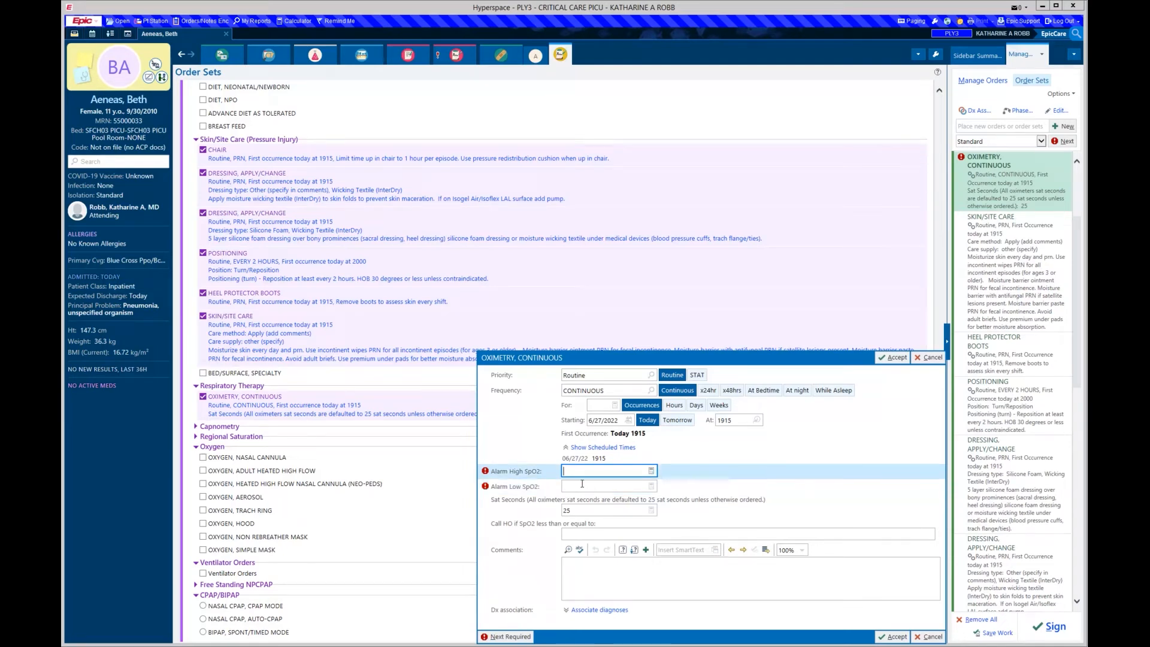
pyautogui.write('100')
pyautogui.press('Tab')
pyautogui.write('90')
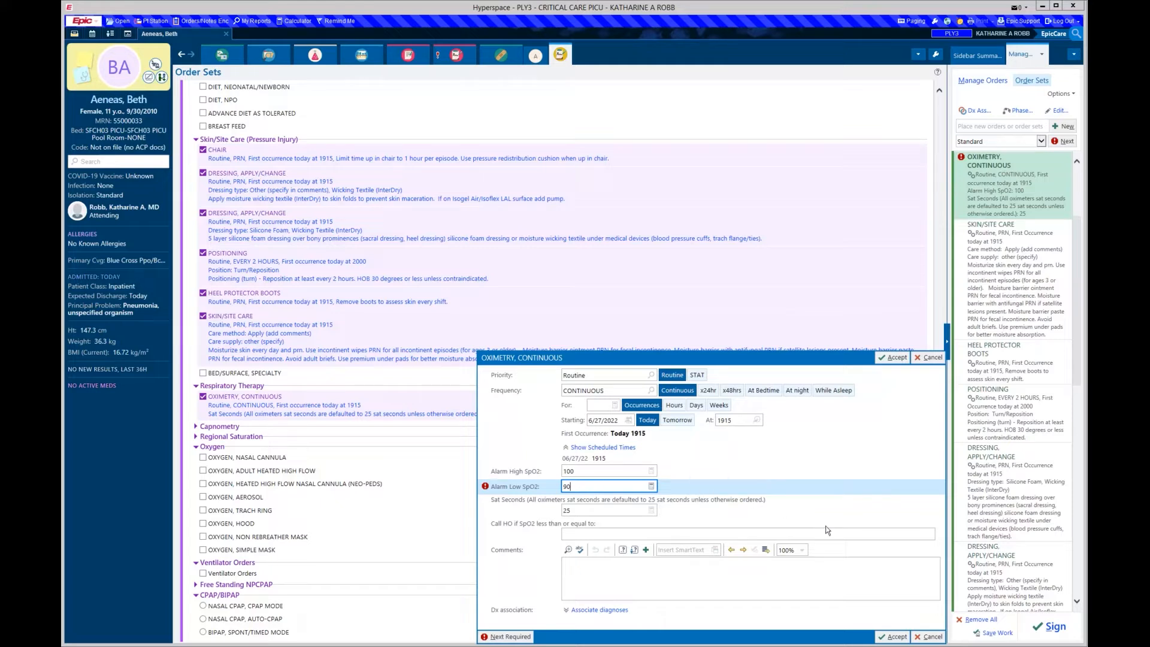
pyautogui.click(895, 637)
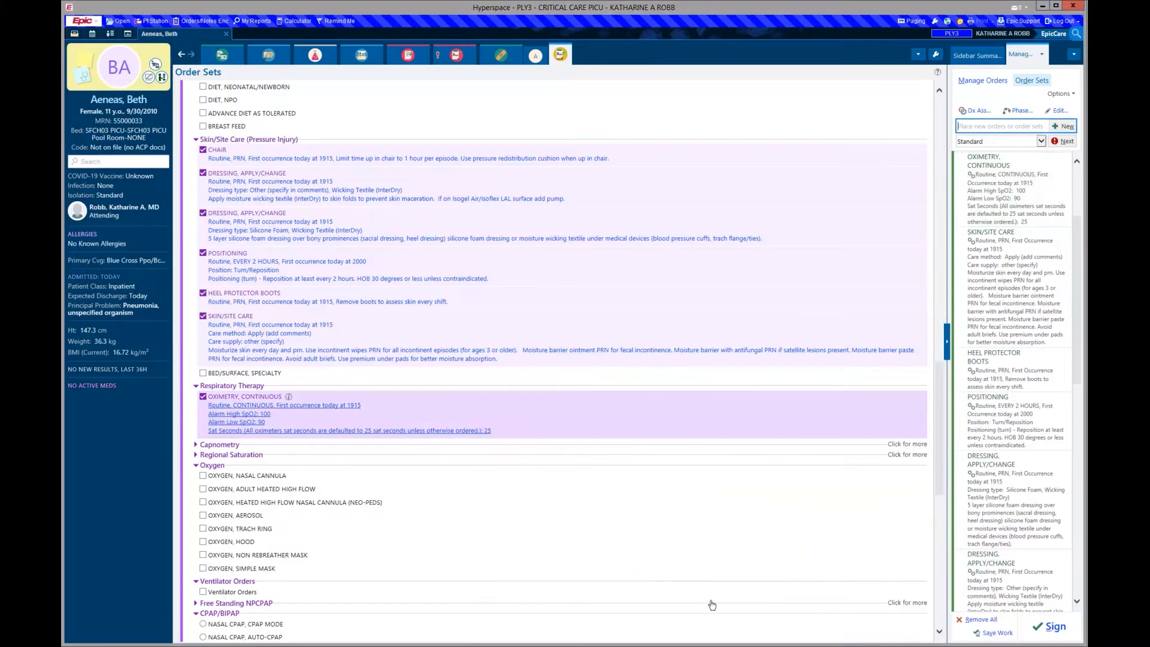
# - Add an in-line CAPNOMETRY order with Call HO thresholds of 20 and 55
pyautogui.scroll(-3, 590, 407)
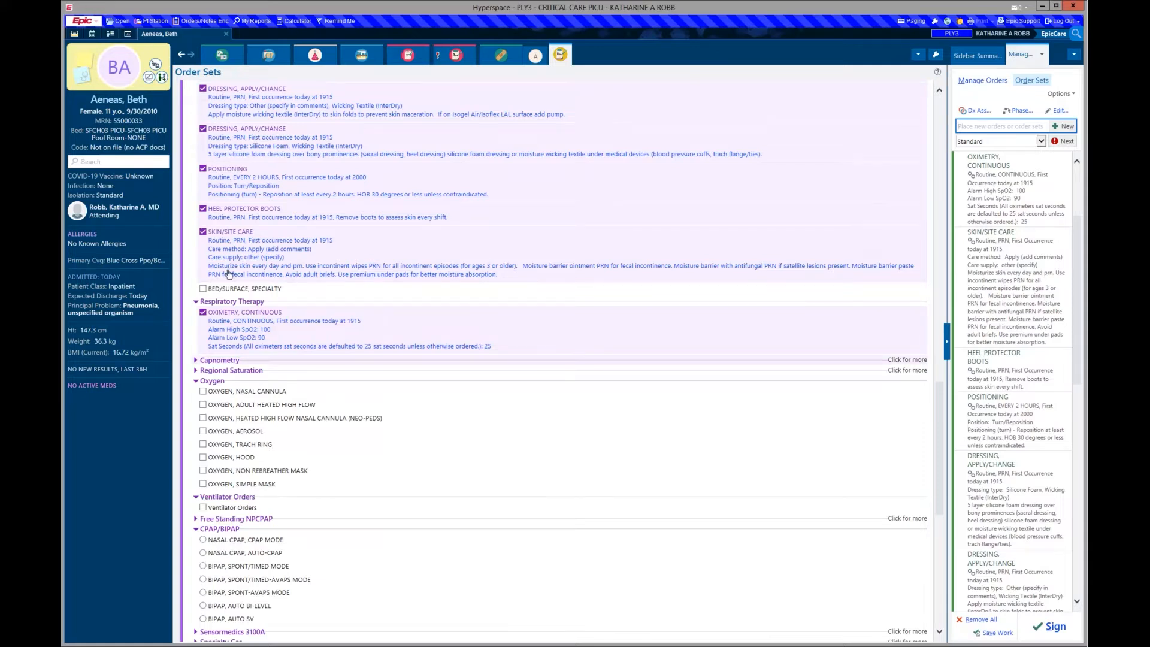
pyautogui.click(231, 361)
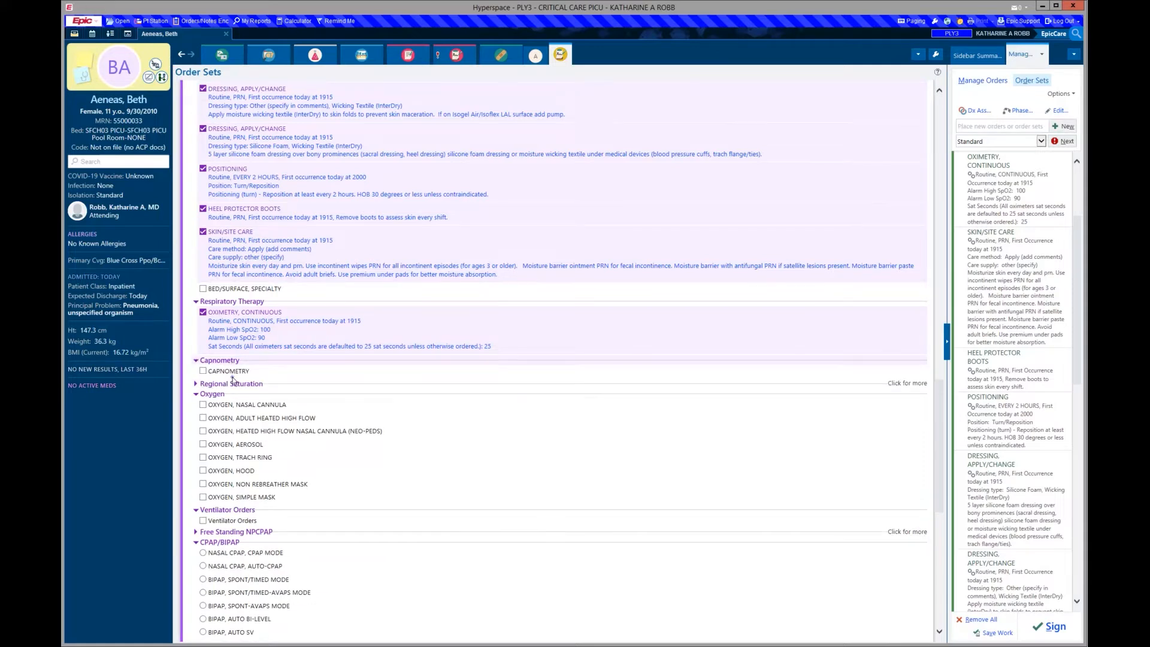
pyautogui.click(237, 373)
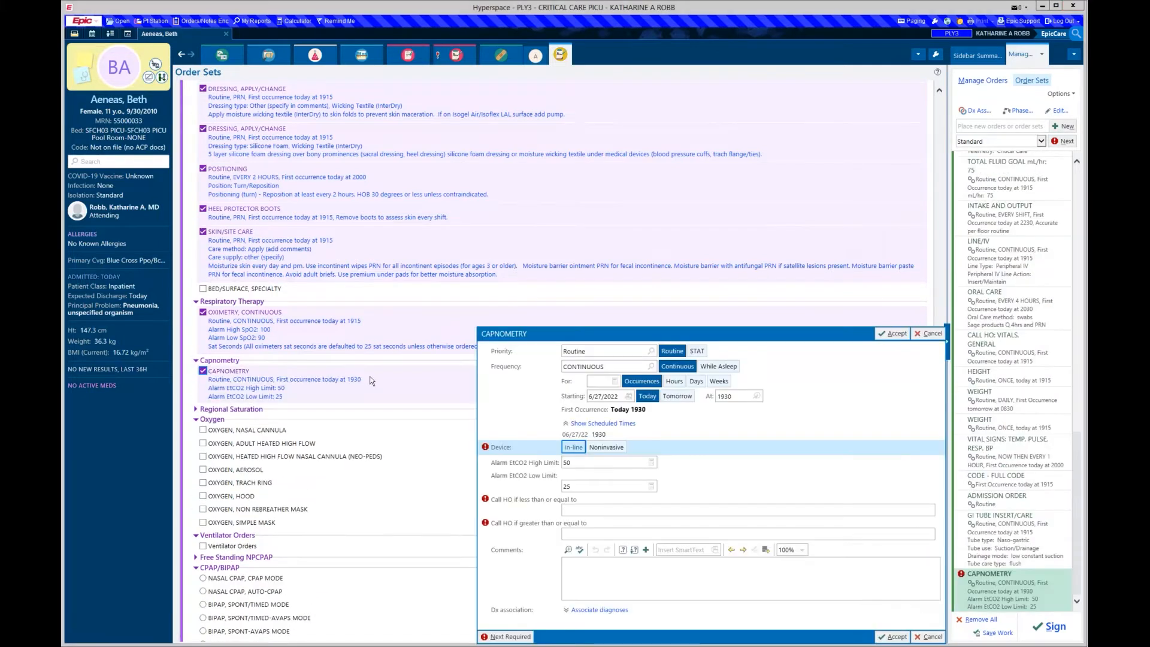
pyautogui.click(575, 449)
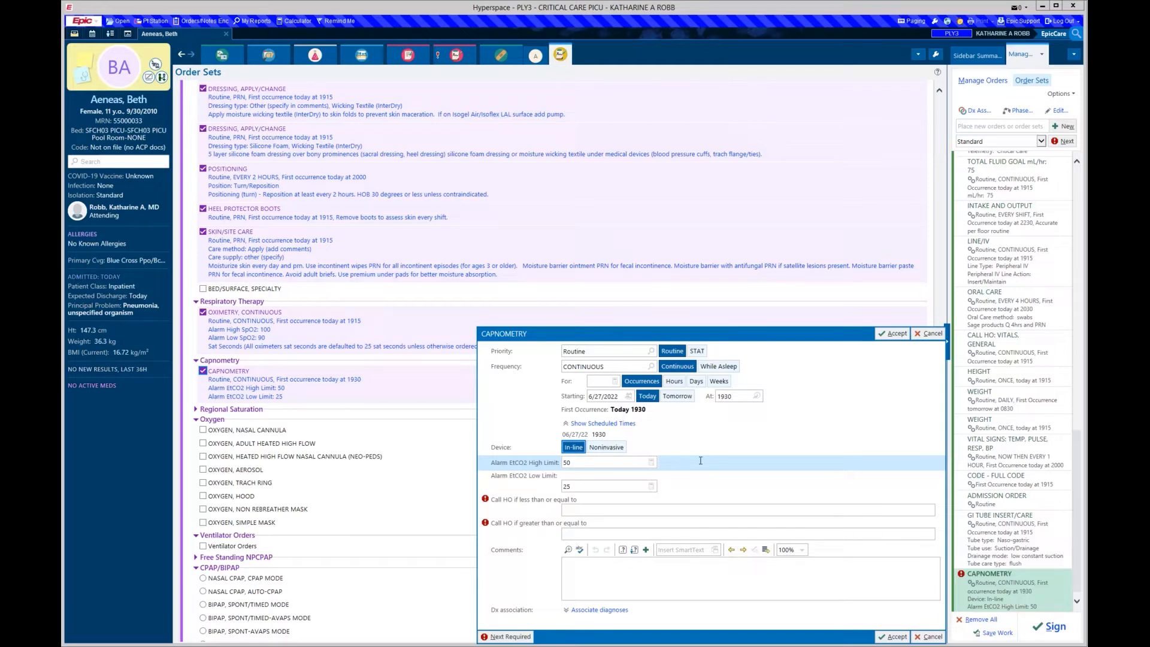
pyautogui.click(614, 509)
pyautogui.write('20')
pyautogui.press('Tab')
pyautogui.write('55')
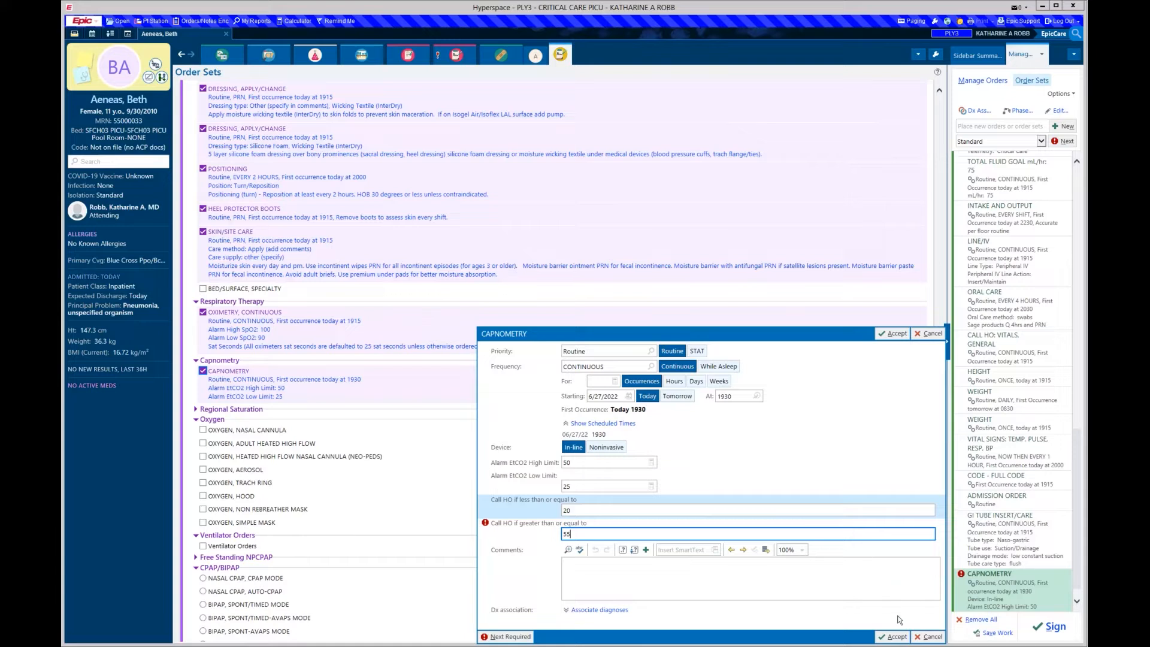
pyautogui.click(897, 637)
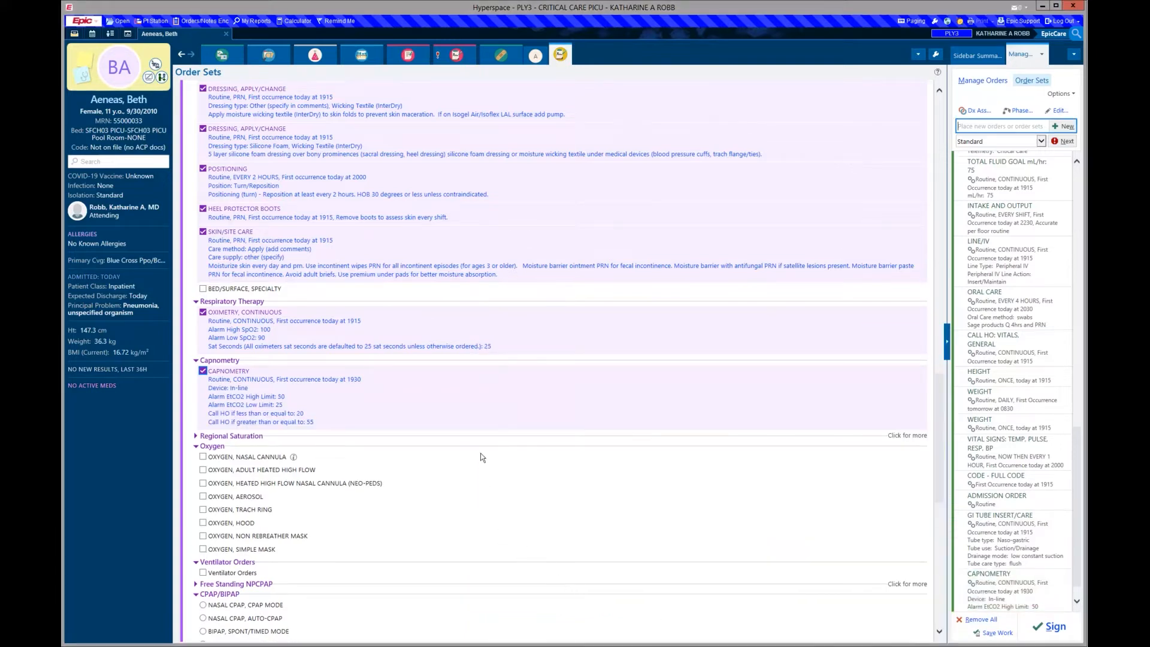
pyautogui.scroll(-5, 482, 457)
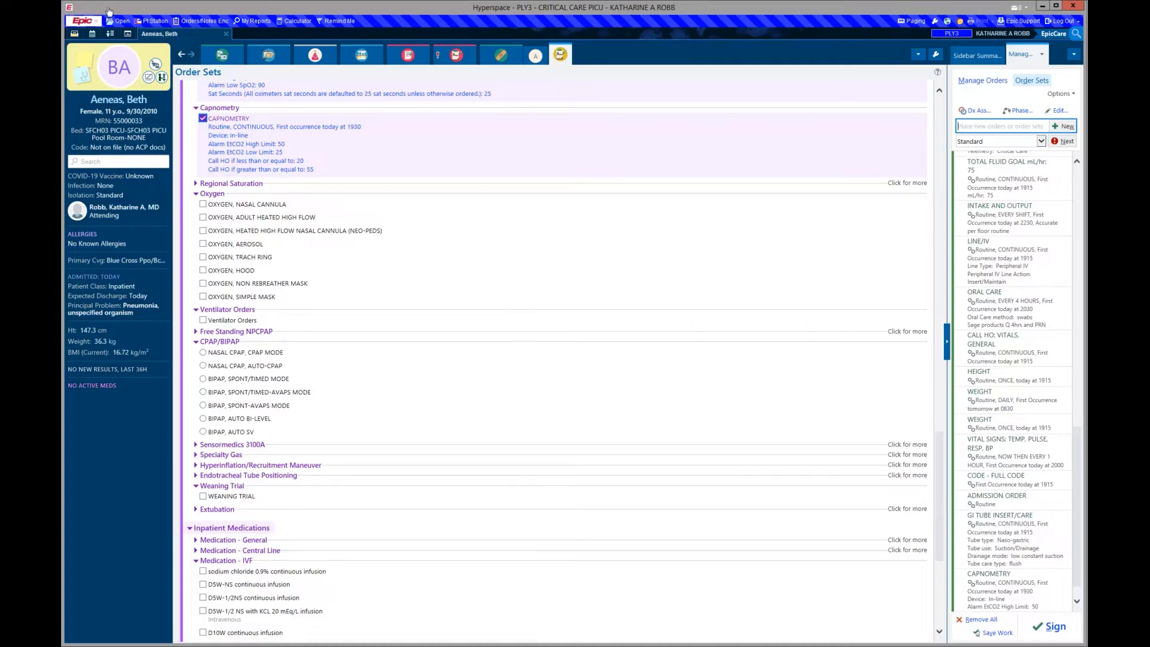
# - Add Ventilator Orders with State Behavior Scale goal '-1 Responsive to gentle touch/voice'
pyautogui.click(228, 323)
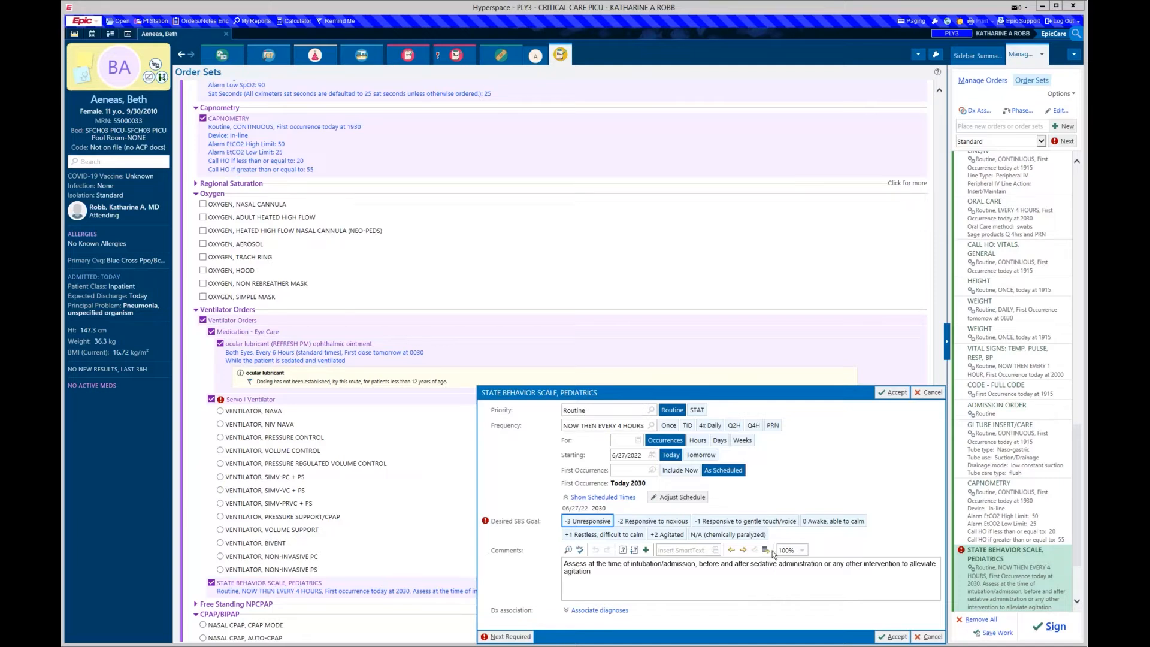
pyautogui.click(774, 522)
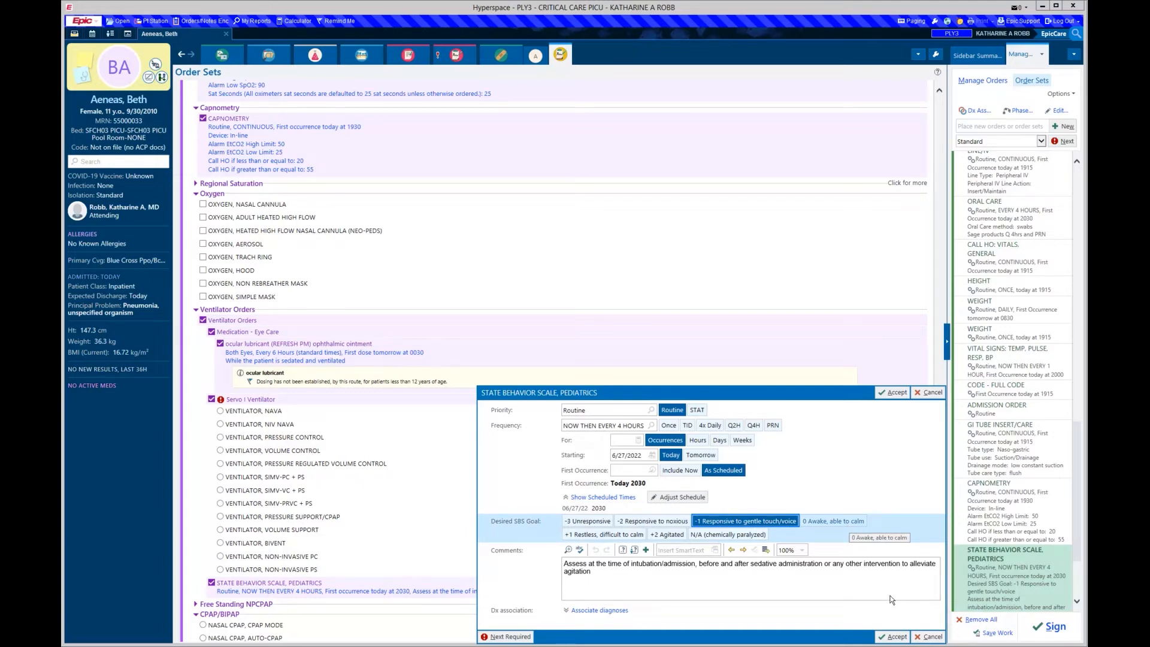
pyautogui.click(894, 637)
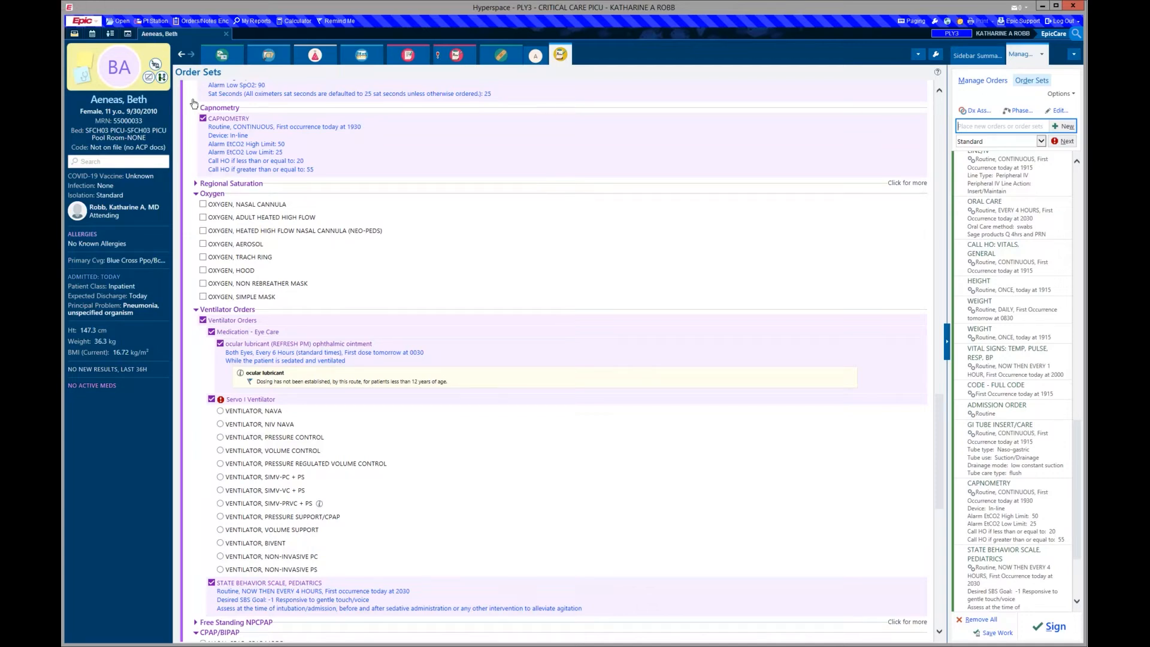
# - Choose VENTILATOR SIMV-PRVC + PS with rate 20, tidal volume 220, PS 10, PEEP 5
pyautogui.click(253, 503)
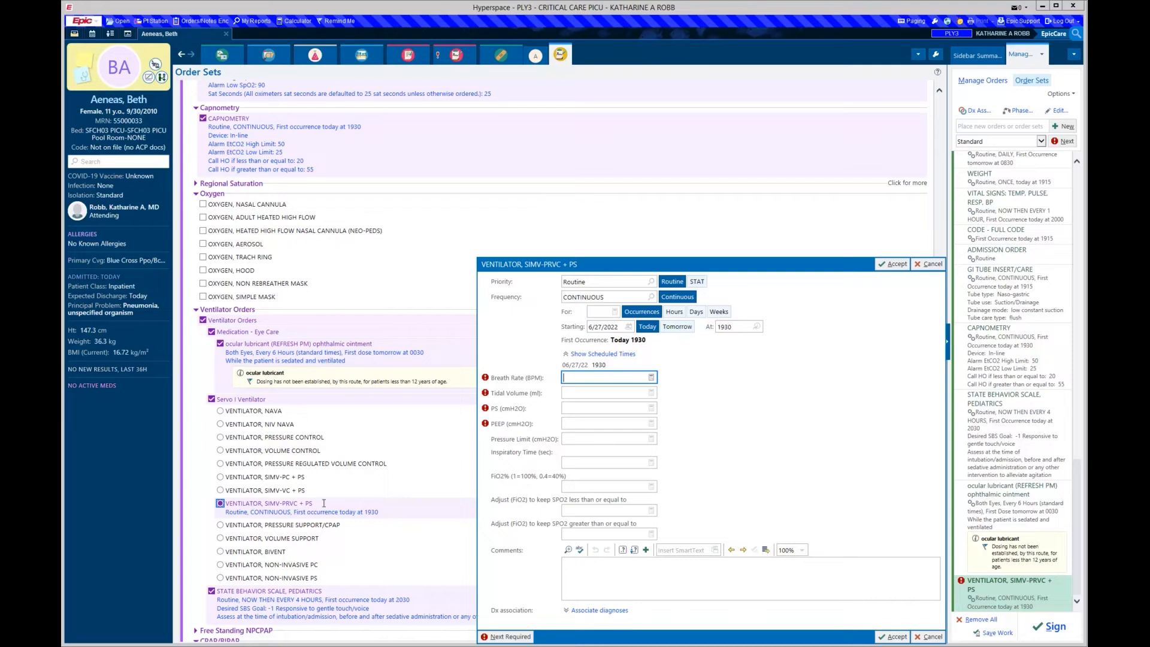
pyautogui.write('20')
pyautogui.press('Tab')
pyautogui.write('220')
pyautogui.press('Tab')
pyautogui.write('10')
pyautogui.press('Tab')
pyautogui.write('5')
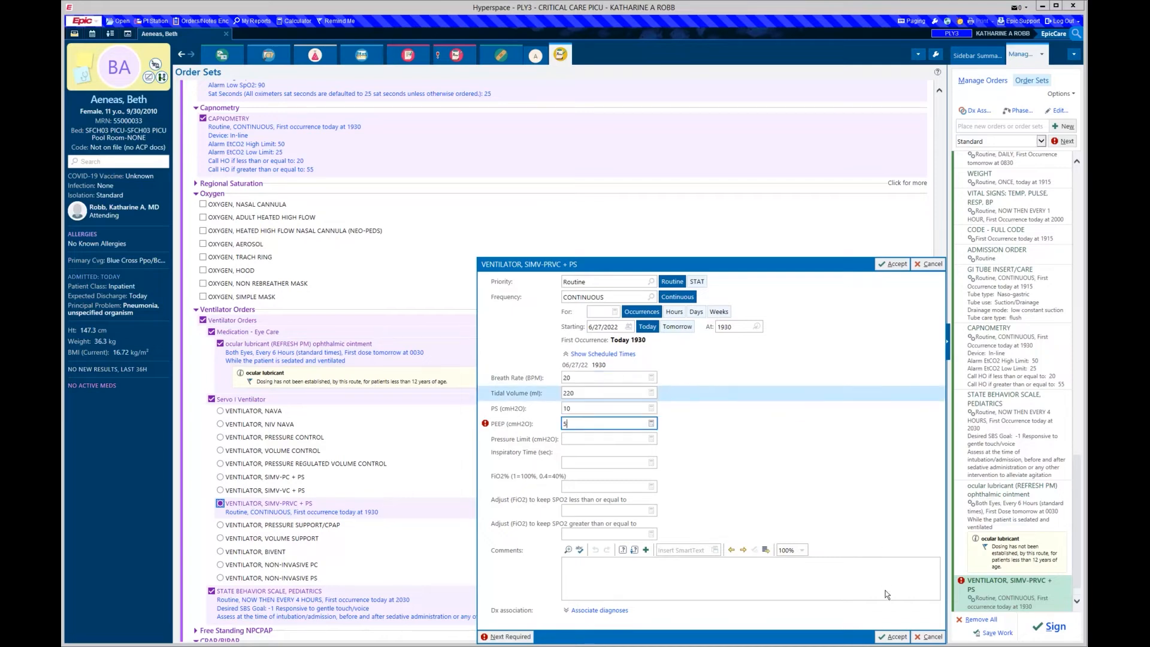
pyautogui.click(891, 637)
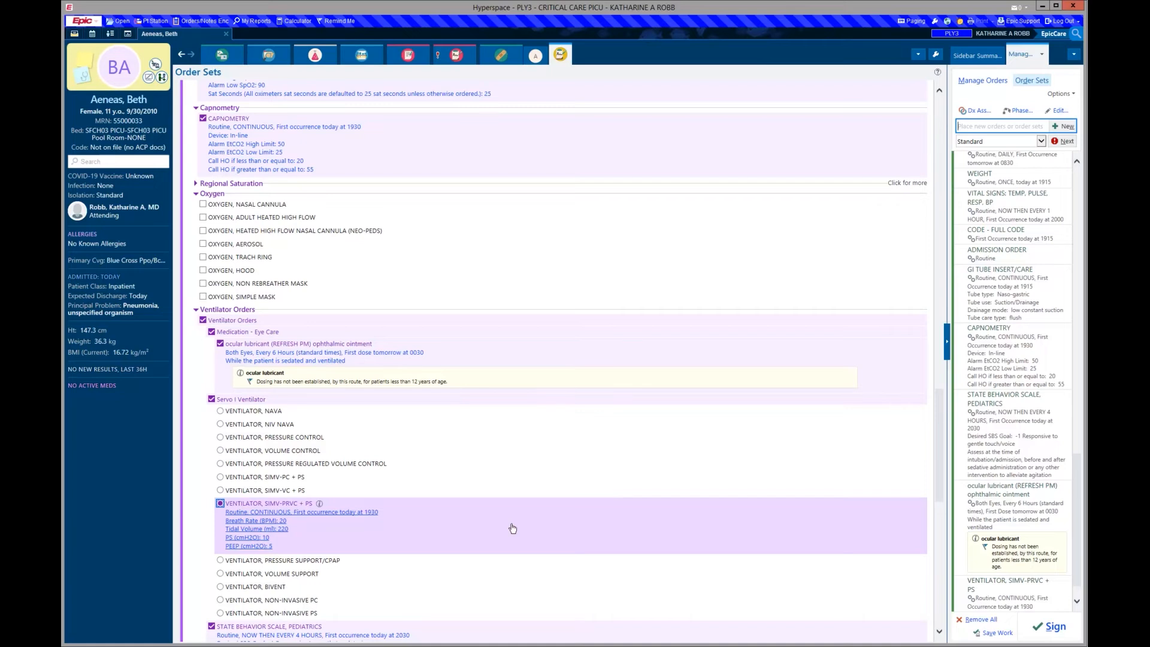
pyautogui.scroll(-5, 513, 529)
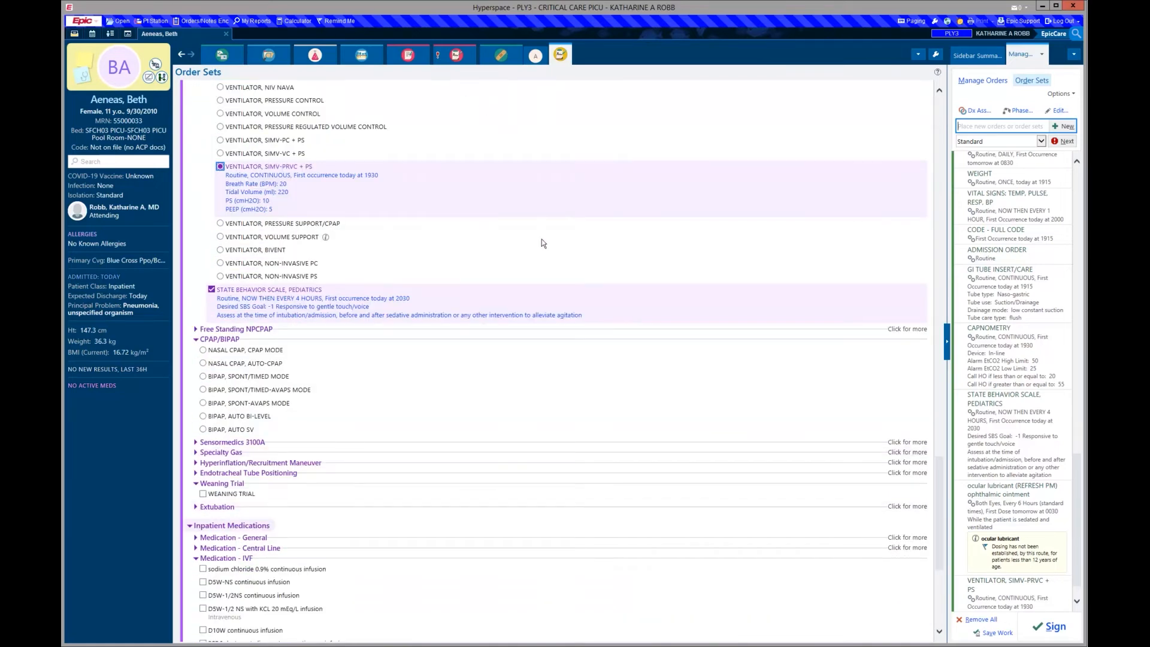
# - Expand Medication - Central Line and add the D5W-NS continuous infusion order
pyautogui.scroll(-1, 542, 240)
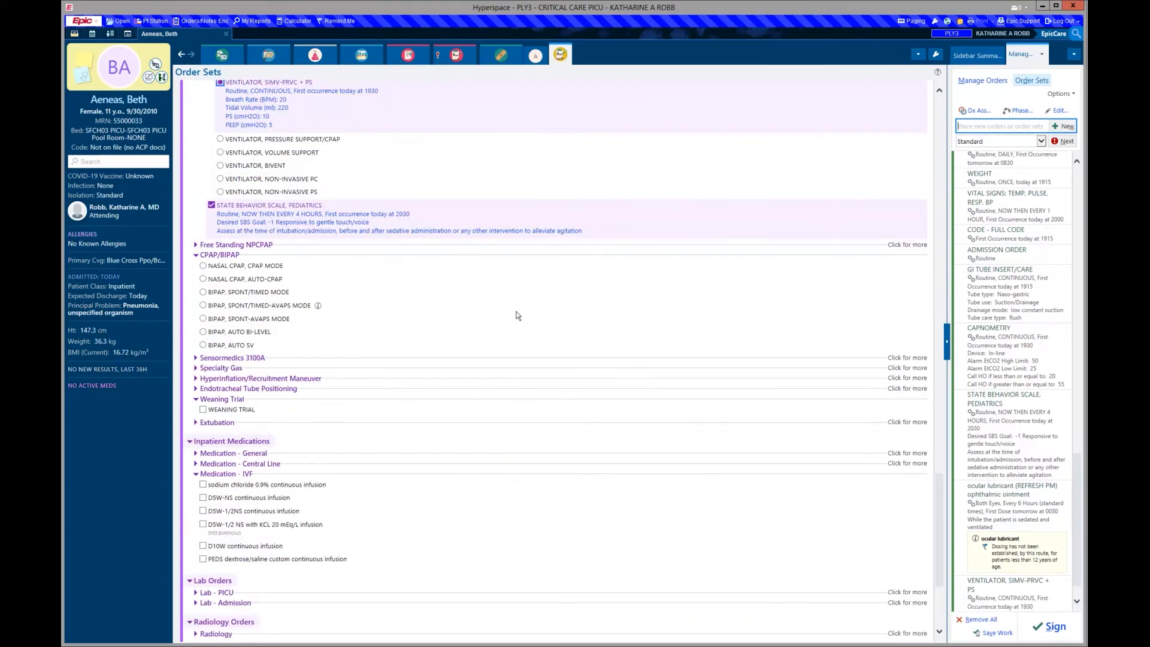
pyautogui.scroll(-2, 512, 330)
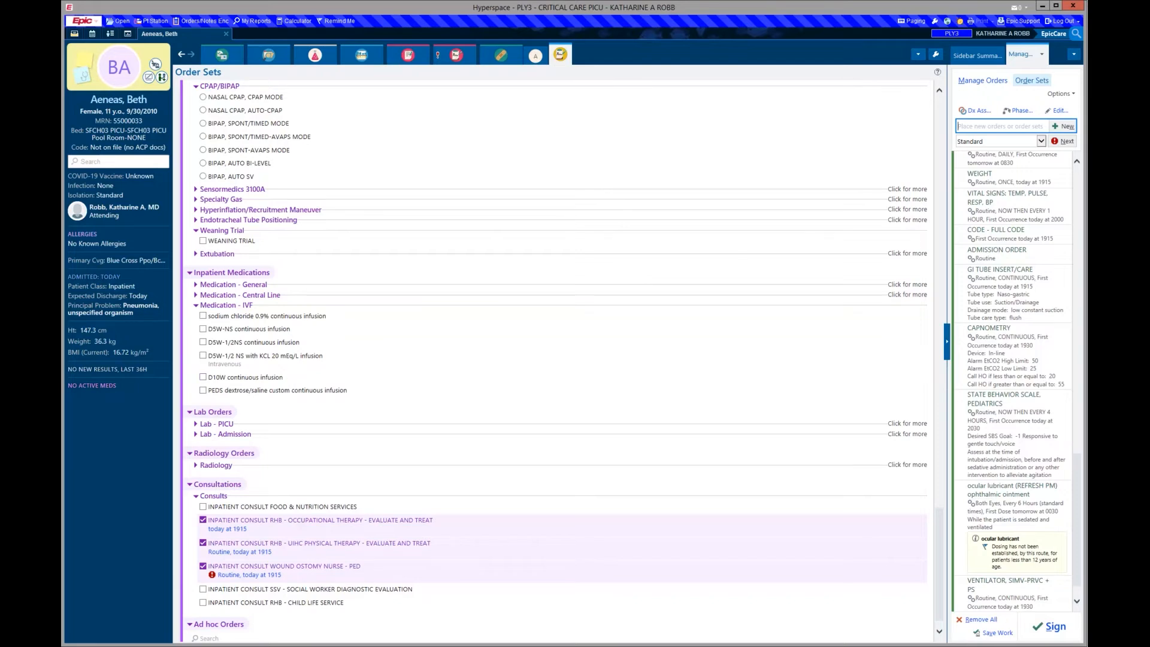
pyautogui.click(205, 286)
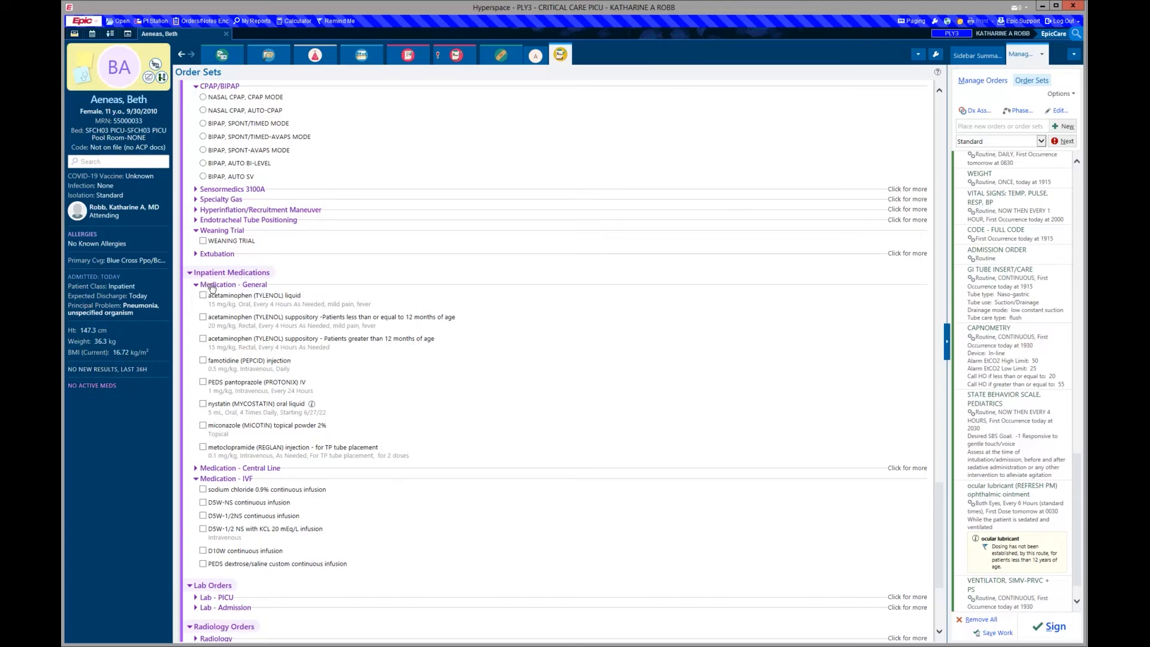
pyautogui.click(218, 286)
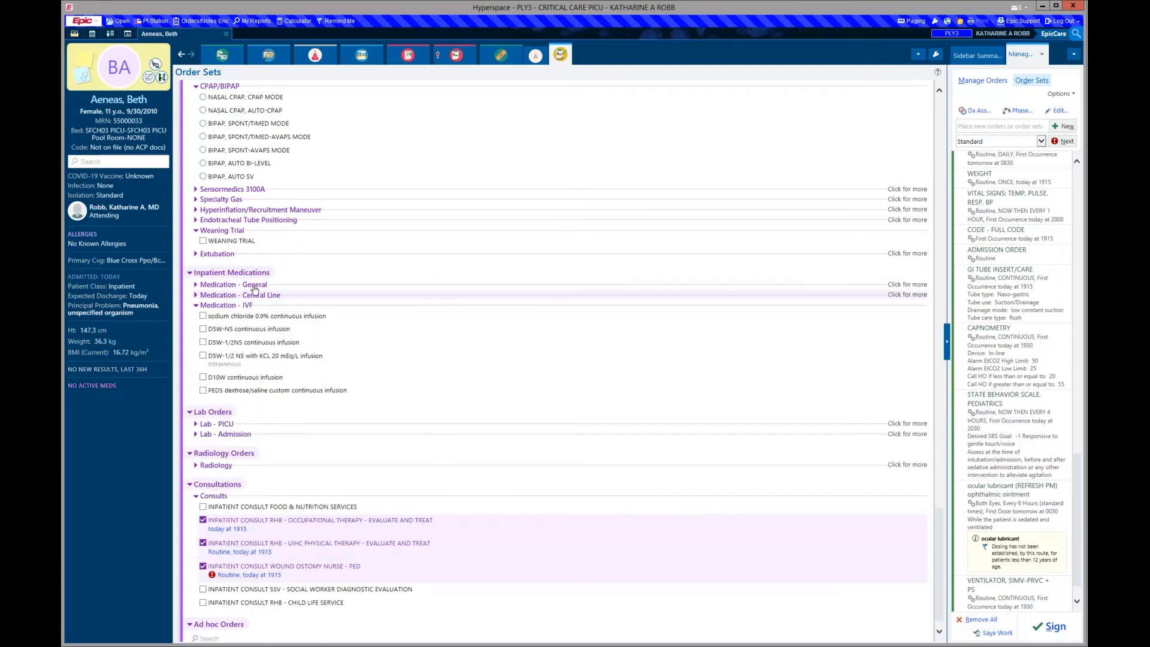
pyautogui.click(272, 295)
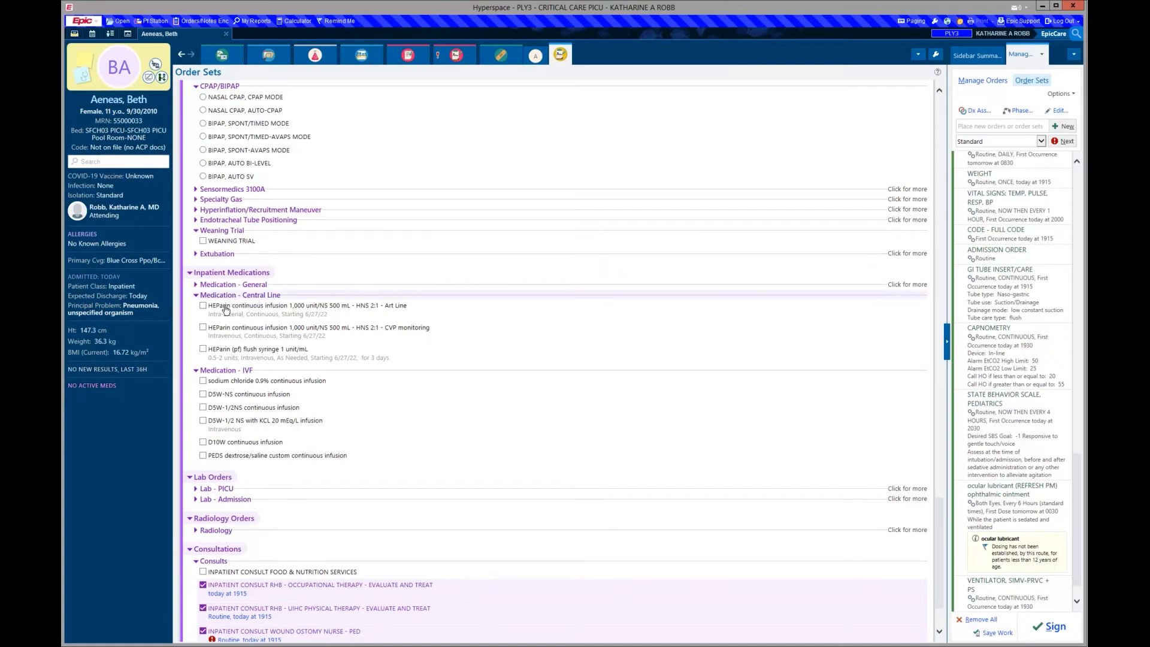
pyautogui.click(219, 330)
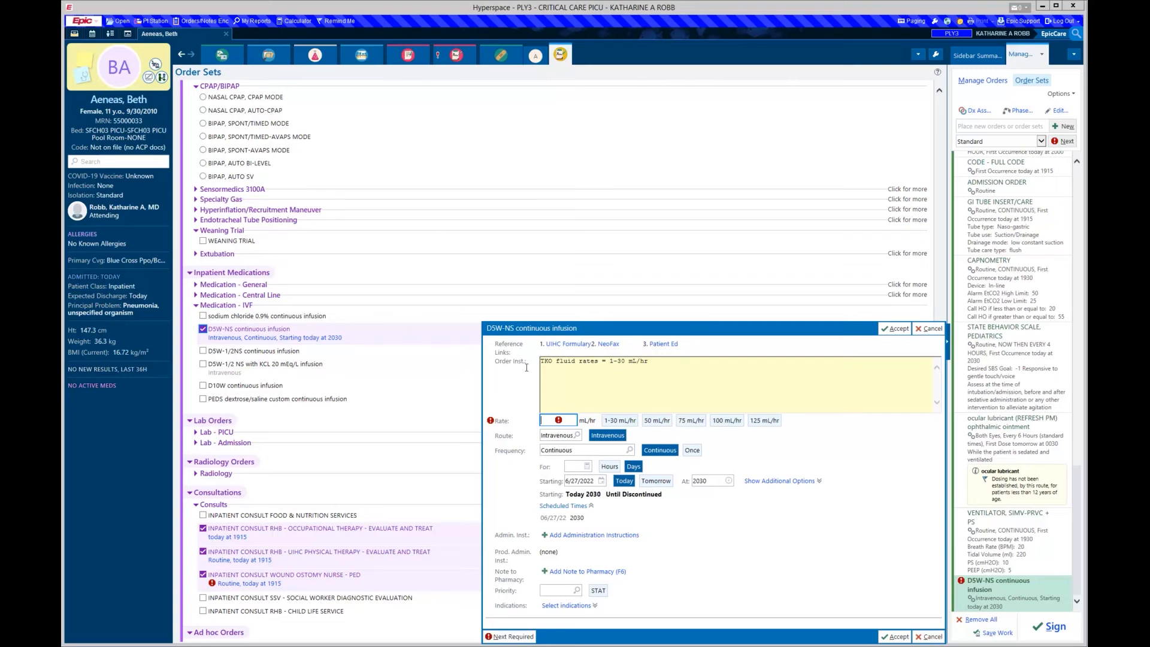
# - Enter a 1-75 mL/hr rate for the D5W-NS continuous infusion and accept the order
pyautogui.write('1-75')
pyautogui.click(710, 579)
pyautogui.click(891, 637)
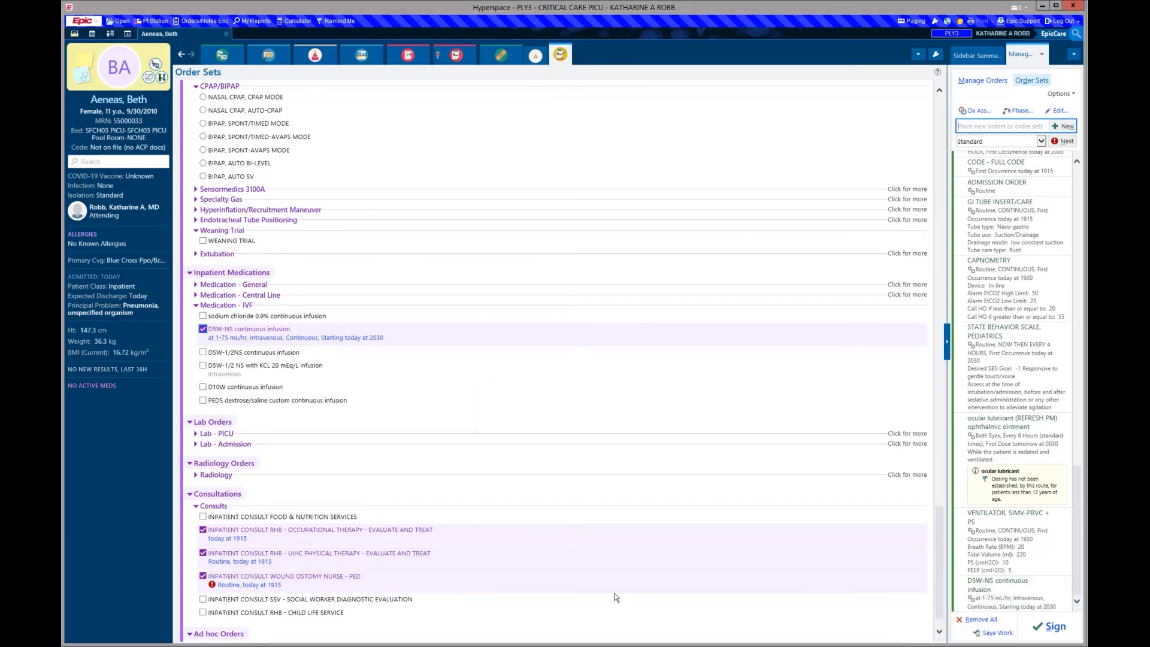
pyautogui.scroll(-1, 494, 419)
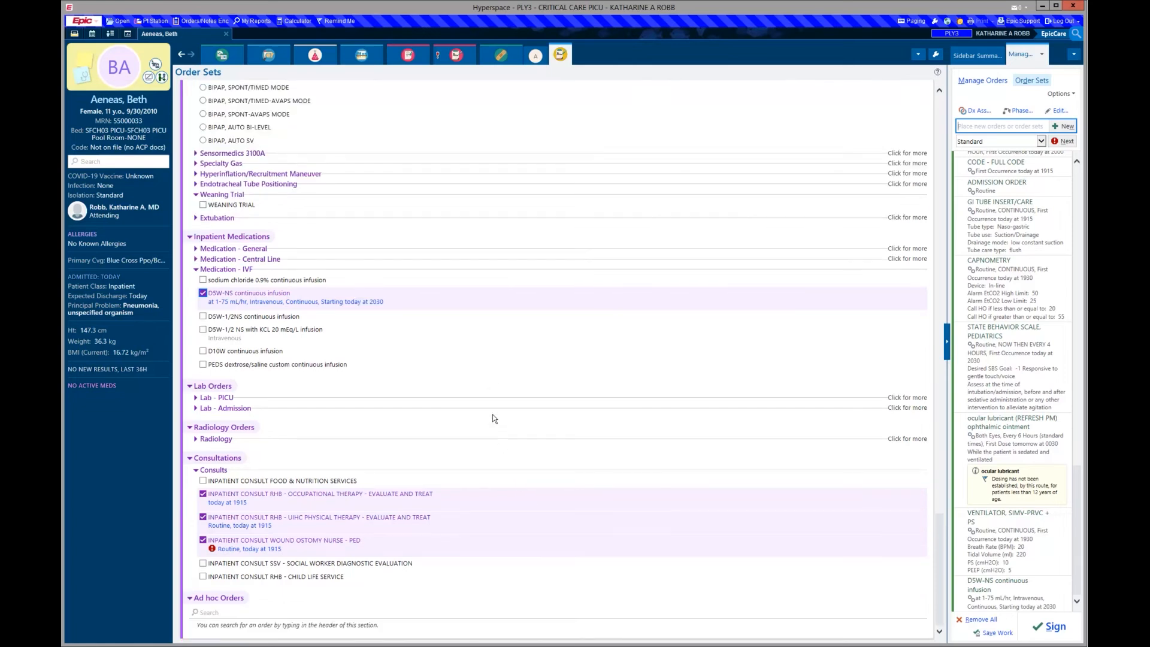
# - Expand the Lab - PICU, Lab - Admission and Radiology sections, then select CHEST PORTABLE - AP/PA
pyautogui.click(206, 398)
pyautogui.scroll(-5, 436, 459)
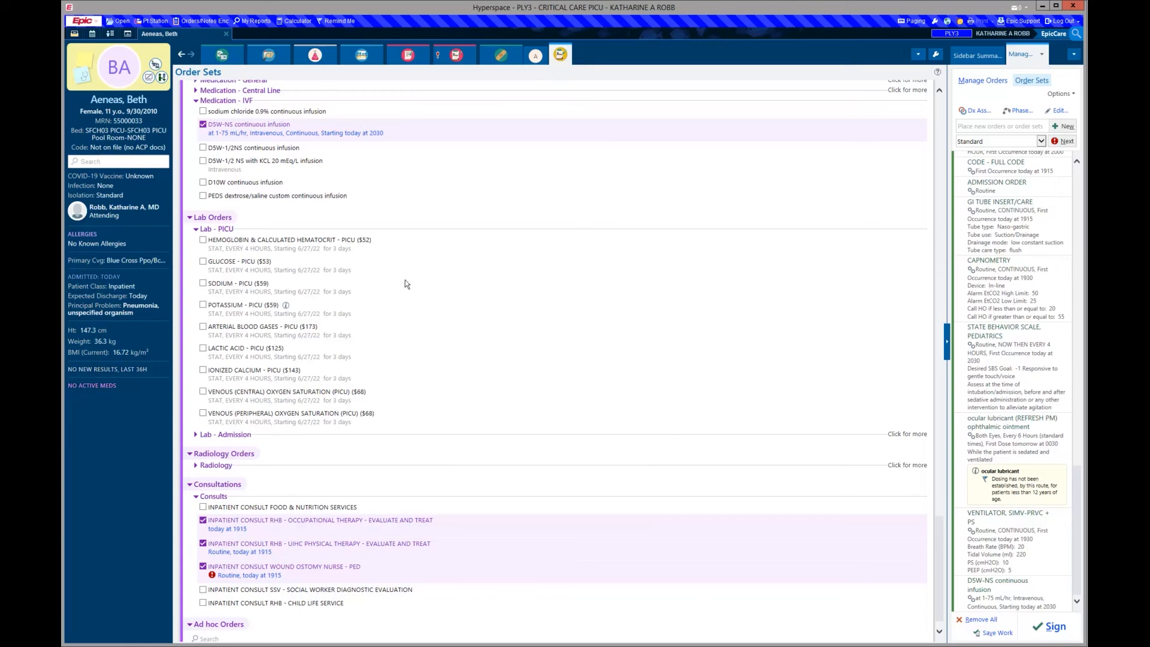
pyautogui.scroll(-1, 407, 311)
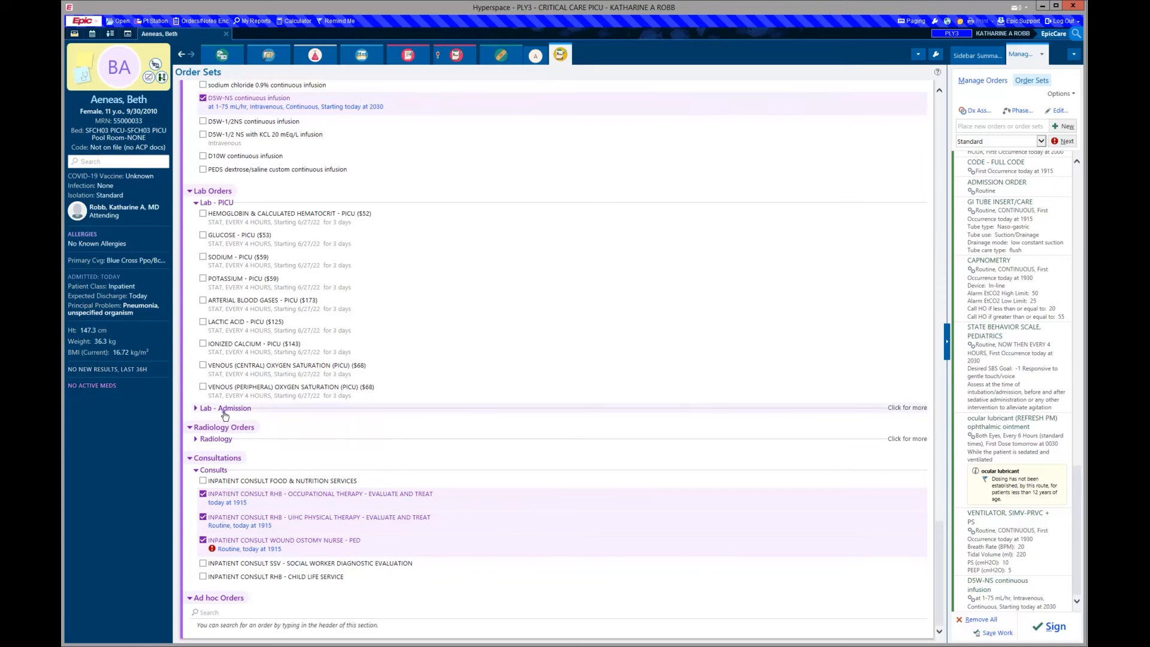
pyautogui.click(225, 409)
pyautogui.scroll(-5, 506, 407)
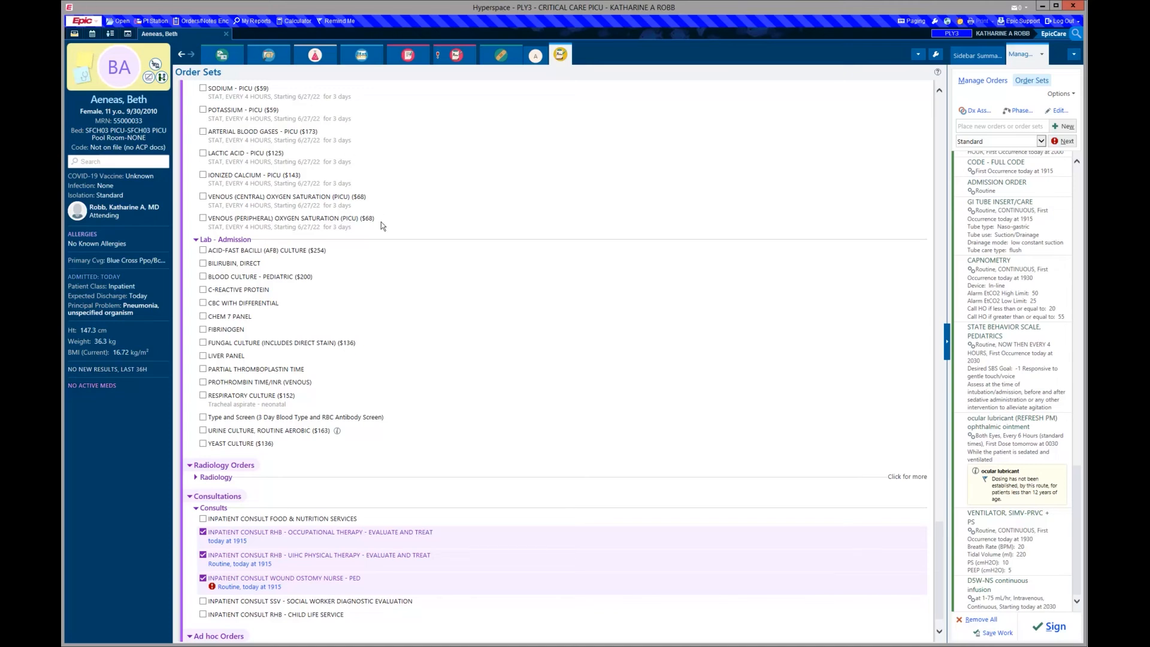
pyautogui.scroll(-1, 412, 442)
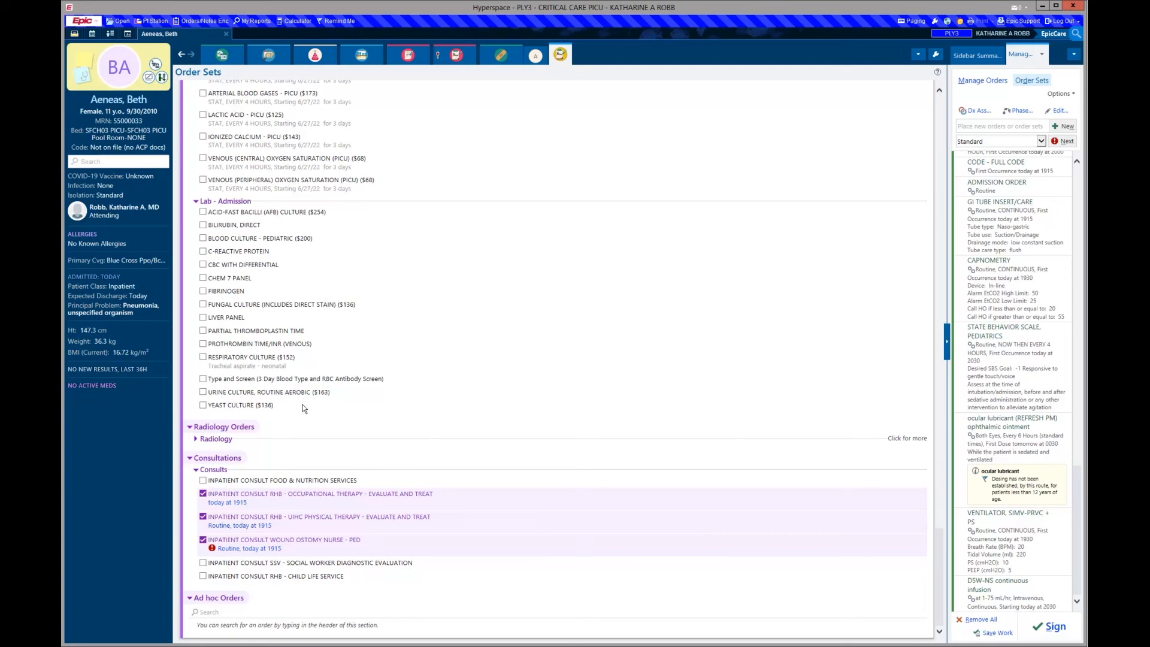
pyautogui.click(217, 440)
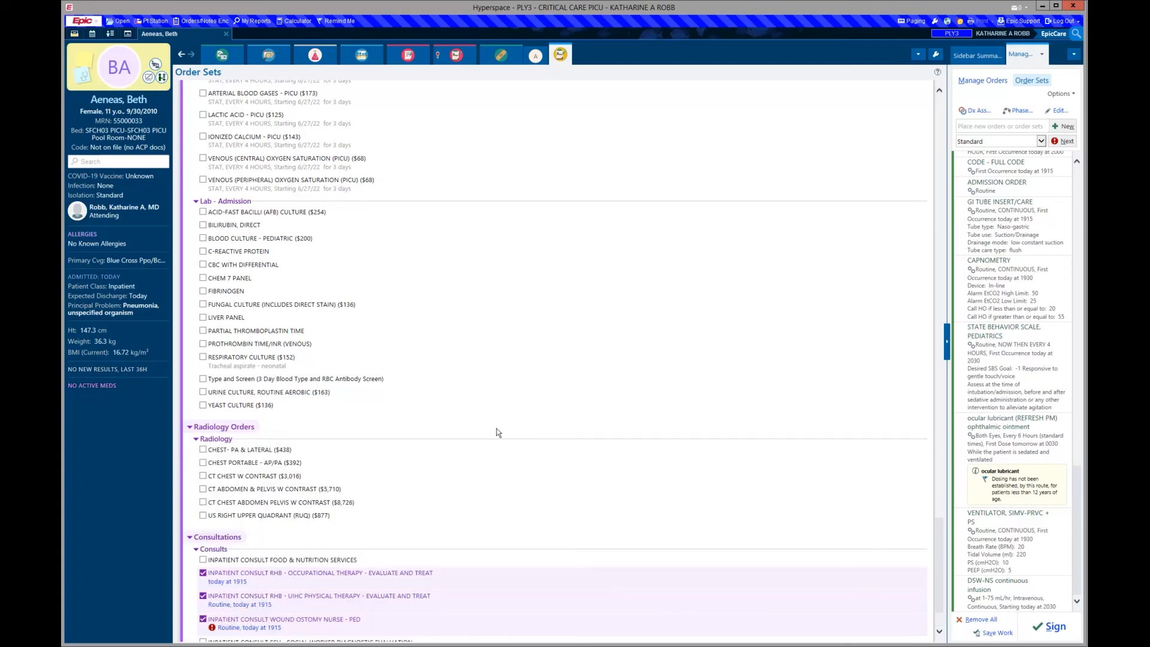
pyautogui.scroll(-2, 498, 429)
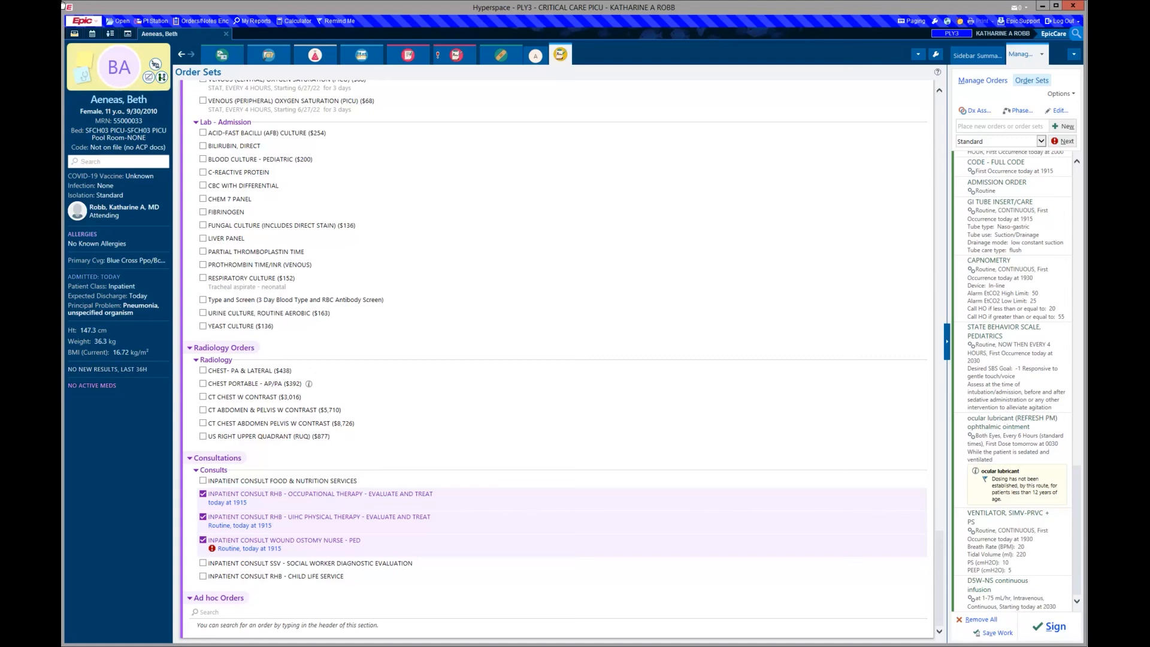
pyautogui.click(244, 386)
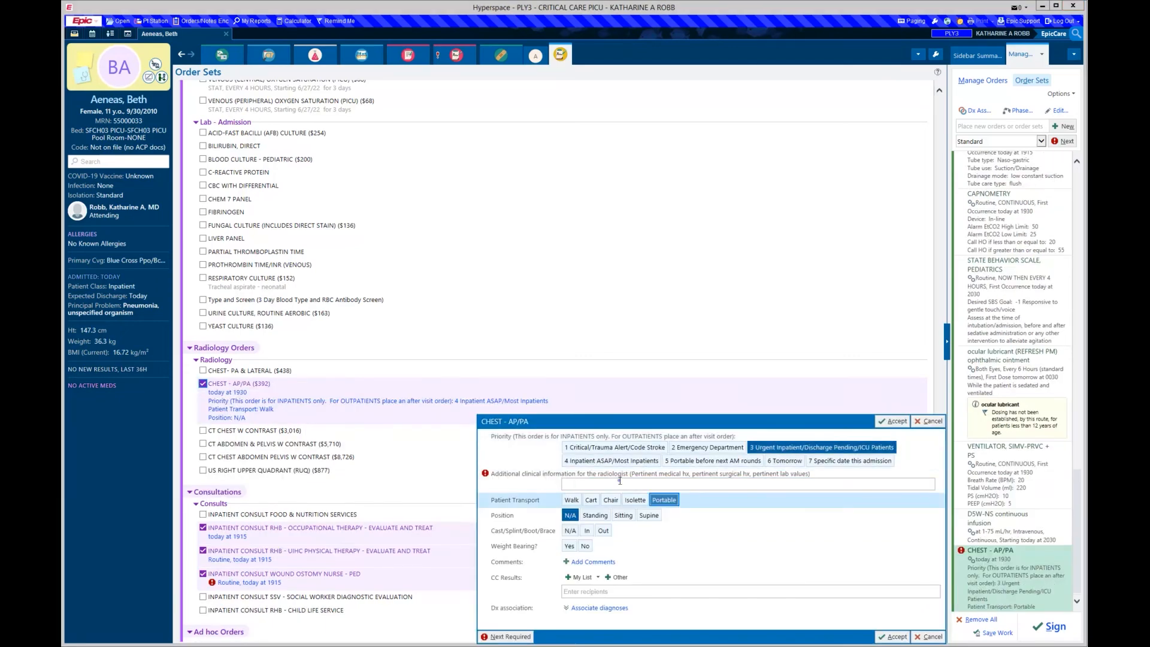
# - Add radiologist clinical info '11 yo with pneumonia, please assess ETT position' and accept the chest X-ray
pyautogui.click(620, 483)
pyautogui.write('11 yo with pneumonia, please assess ETT position')
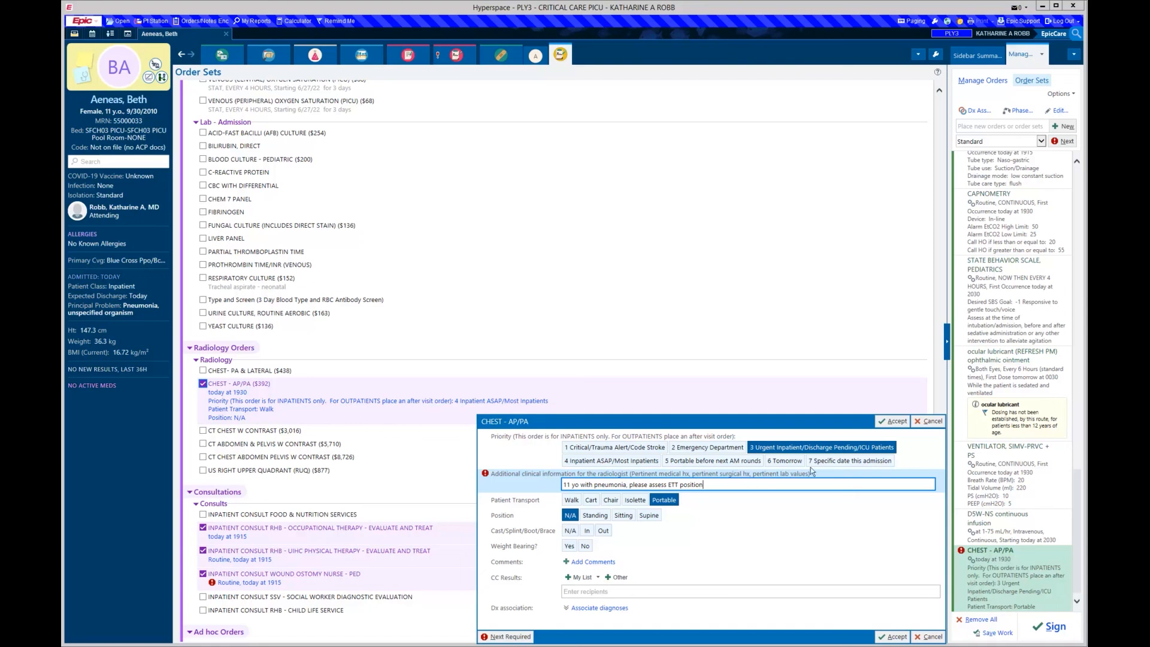
pyautogui.click(888, 421)
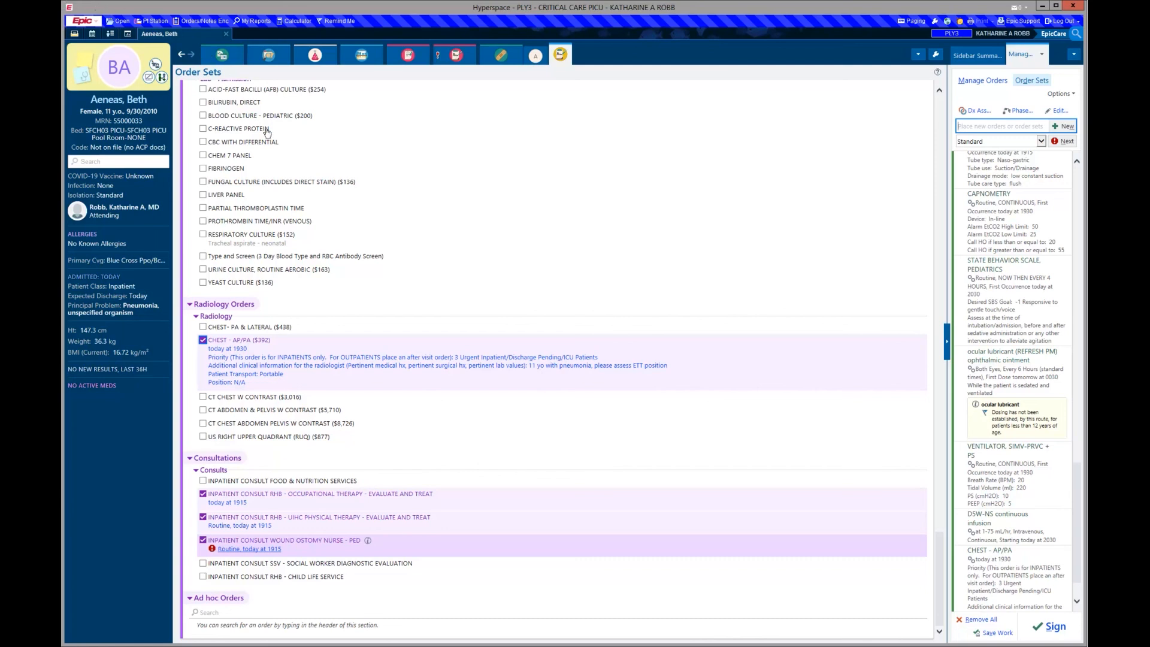
# - Uncheck INPATIENT CONSULT WOUND OSTOMY NURSE - PED and sign the PEDPICU admission orders
pyautogui.click(337, 540)
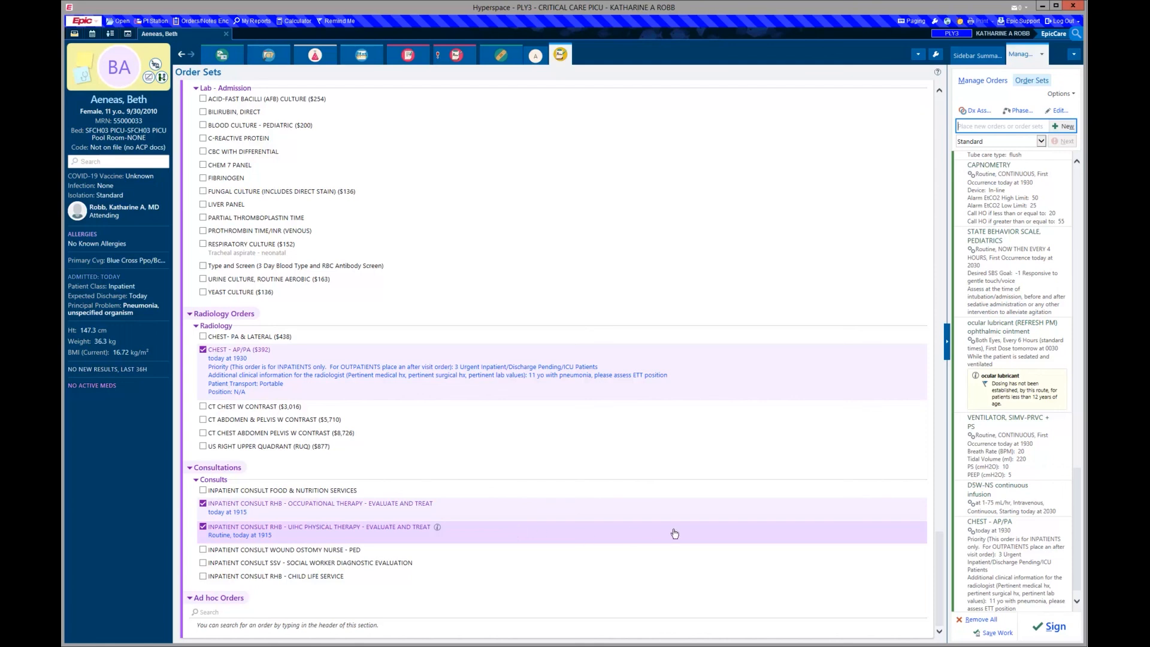
pyautogui.click(1054, 627)
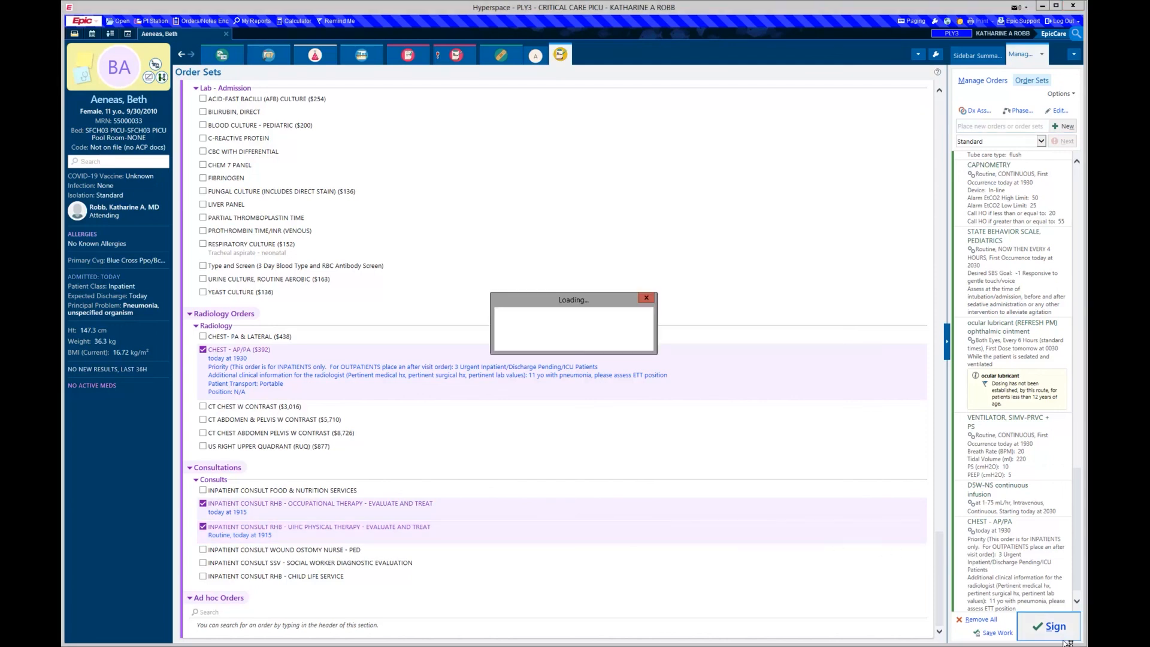